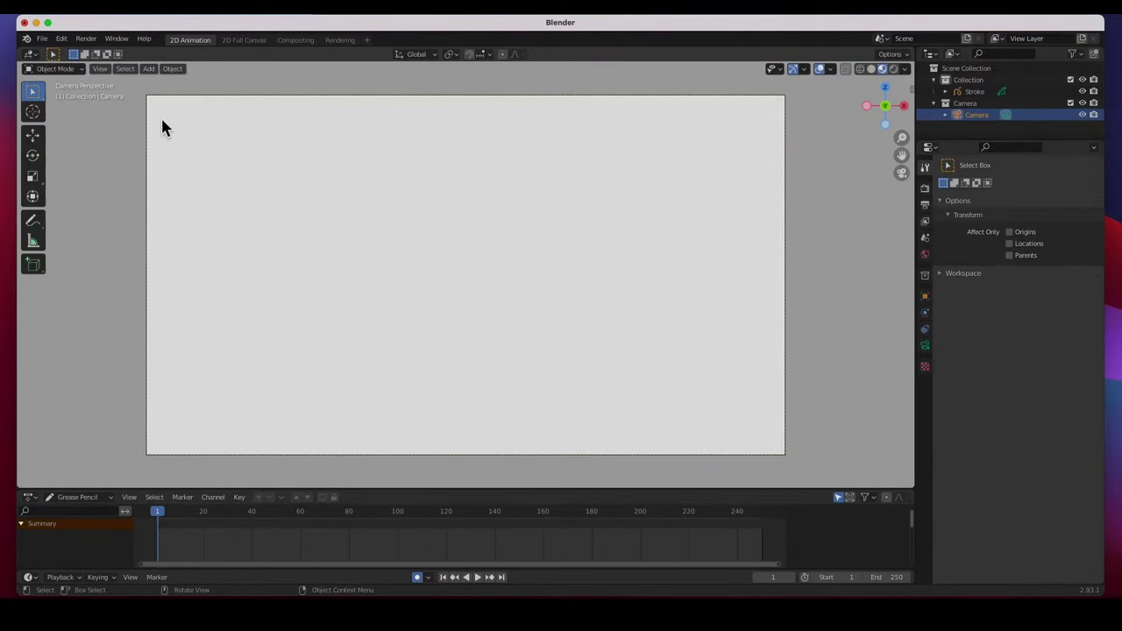
{"action": "left_click", "coordinate": [147, 69]}
{"action": "mouse_move", "coordinate": [161, 153]}
{"action": "left_click", "coordinate": [975, 93]}
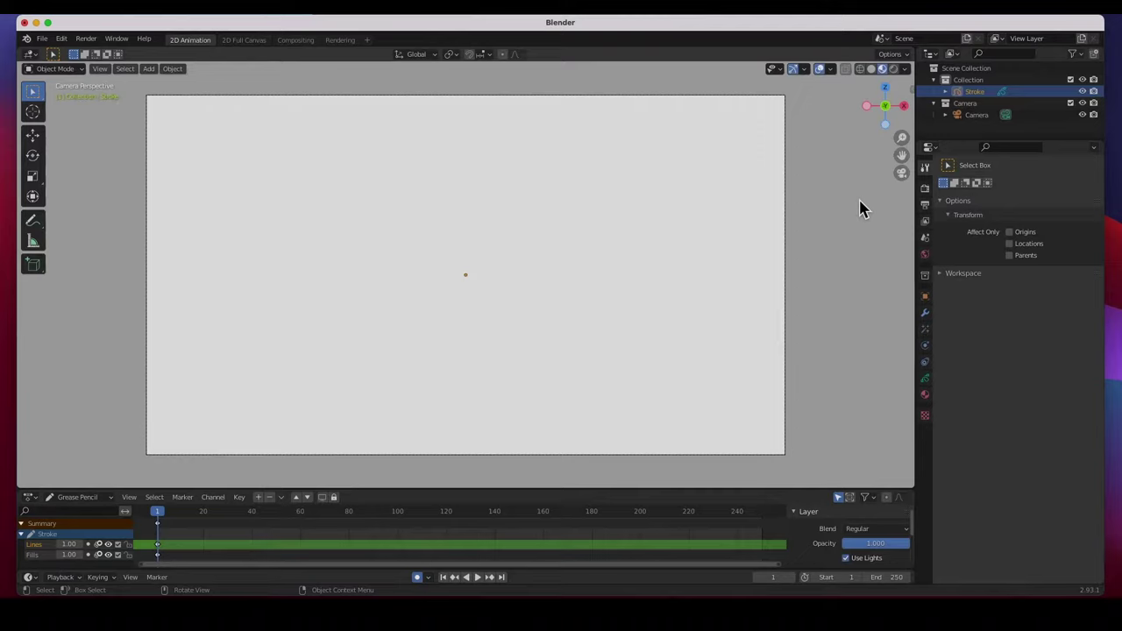
Create a new 2D Animation file without saving the current one
{"action": "left_click", "coordinate": [41, 39]}
{"action": "mouse_move", "coordinate": [54, 53]}
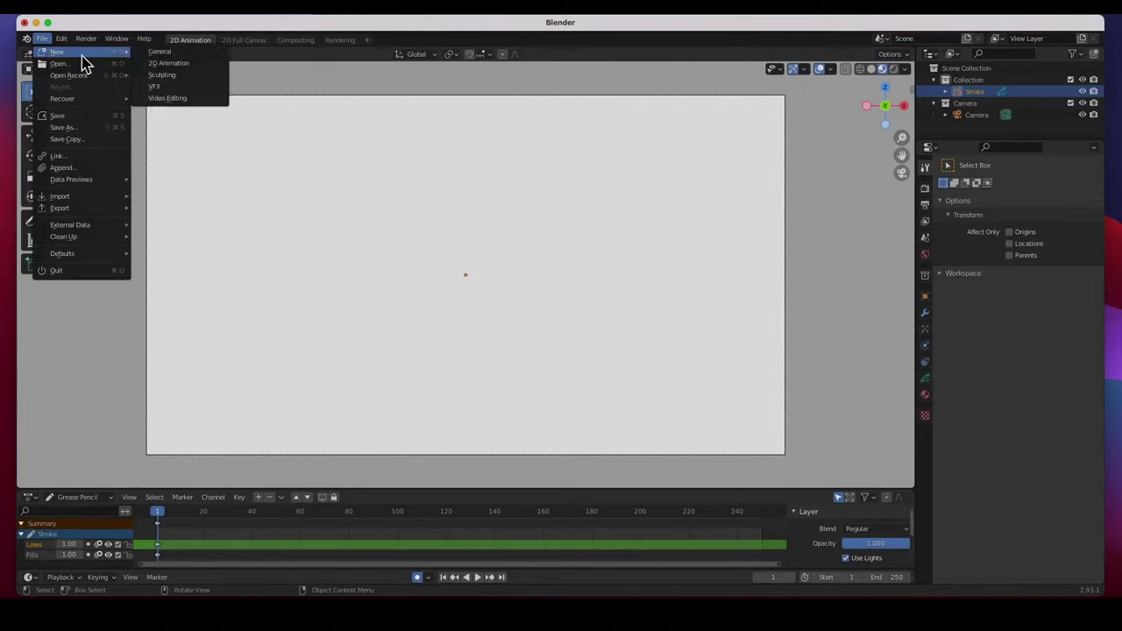
{"action": "left_click", "coordinate": [155, 72]}
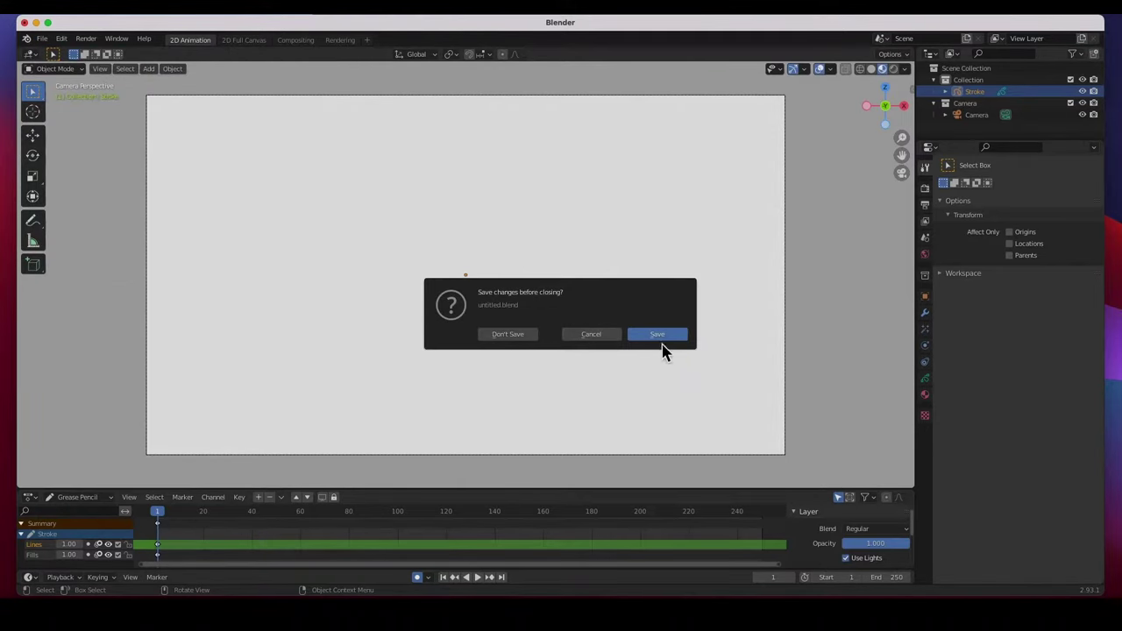
{"action": "left_click", "coordinate": [524, 340]}
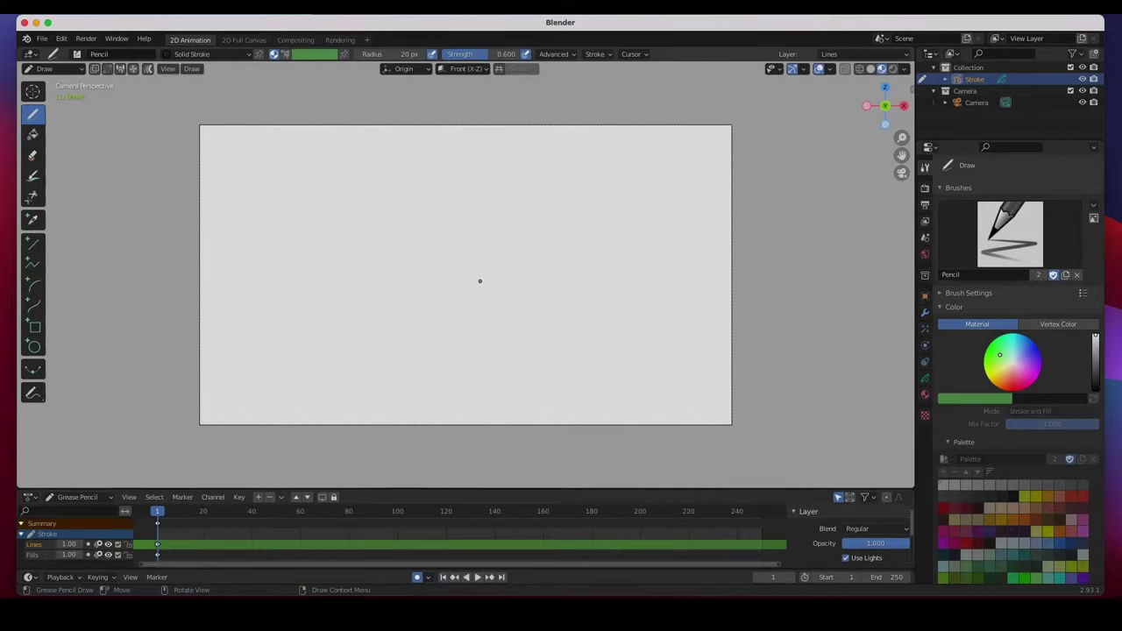
Write "DGPS" with the Pencil brush near the camera frame's left edge and draw a circle around it
{"action": "scroll", "coordinate": [959, 98], "scroll_direction": "up", "scroll_amount": 1}
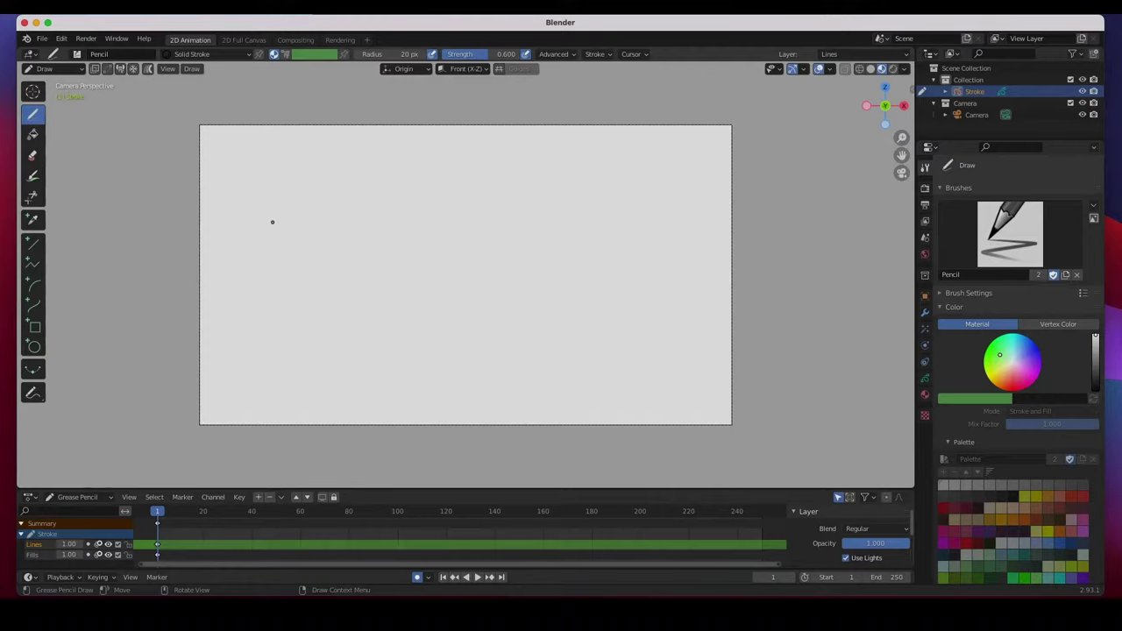
{"action": "left_click_drag", "start_coordinate": [237, 213], "coordinate": [238, 285]}
{"action": "mouse_move", "coordinate": [237, 215]}
{"action": "left_mouse_down"}
{"action": "mouse_move", "coordinate": [255, 261]}
{"action": "mouse_move", "coordinate": [239, 286]}
{"action": "left_mouse_up"}
{"action": "mouse_move", "coordinate": [268, 219]}
{"action": "left_mouse_down"}
{"action": "mouse_move", "coordinate": [258, 254]}
{"action": "mouse_move", "coordinate": [267, 290]}
{"action": "mouse_move", "coordinate": [274, 256]}
{"action": "mouse_move", "coordinate": [284, 282]}
{"action": "left_mouse_up"}
{"action": "mouse_move", "coordinate": [306, 224]}
{"action": "left_mouse_down"}
{"action": "mouse_move", "coordinate": [288, 238]}
{"action": "mouse_move", "coordinate": [308, 243]}
{"action": "mouse_move", "coordinate": [318, 270]}
{"action": "left_mouse_up"}
{"action": "mouse_move", "coordinate": [250, 289]}
{"action": "left_mouse_down"}
{"action": "mouse_move", "coordinate": [330, 280]}
{"action": "mouse_move", "coordinate": [321, 202]}
{"action": "mouse_move", "coordinate": [252, 189]}
{"action": "mouse_move", "coordinate": [213, 245]}
{"action": "mouse_move", "coordinate": [260, 289]}
{"action": "left_mouse_up"}
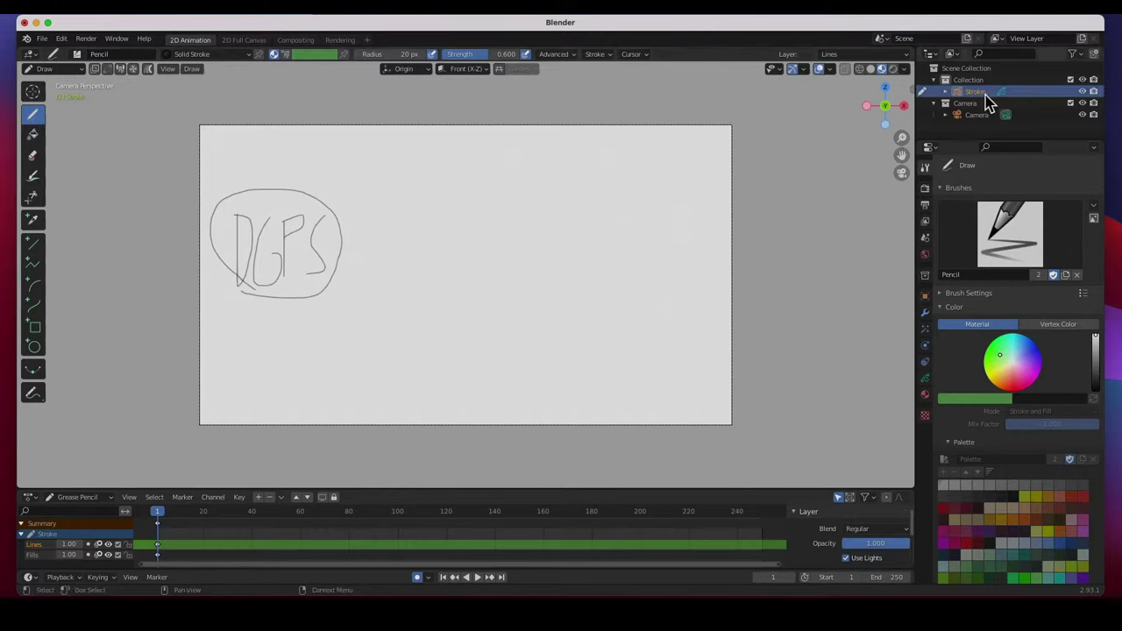
Draw a zigzag line below the circled lettering using the Squares Stroke material
{"action": "left_click", "coordinate": [926, 396]}
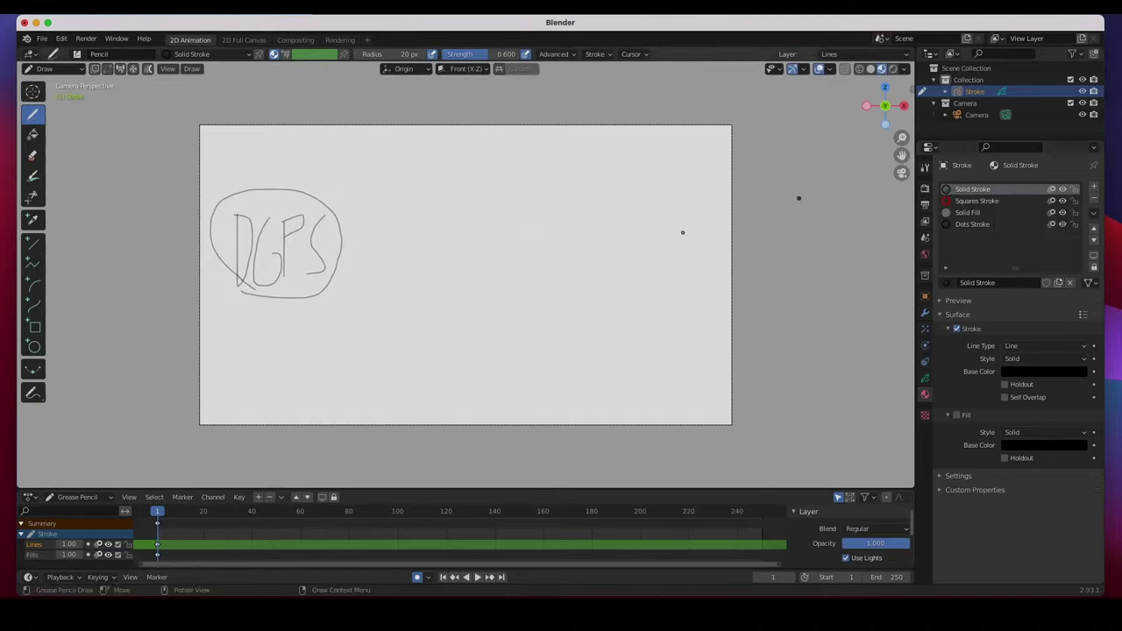
{"action": "left_click", "coordinate": [980, 202]}
{"action": "mouse_move", "coordinate": [219, 321]}
{"action": "left_mouse_down"}
{"action": "mouse_move", "coordinate": [245, 320]}
{"action": "mouse_move", "coordinate": [259, 342]}
{"action": "mouse_move", "coordinate": [302, 367]}
{"action": "left_mouse_up"}
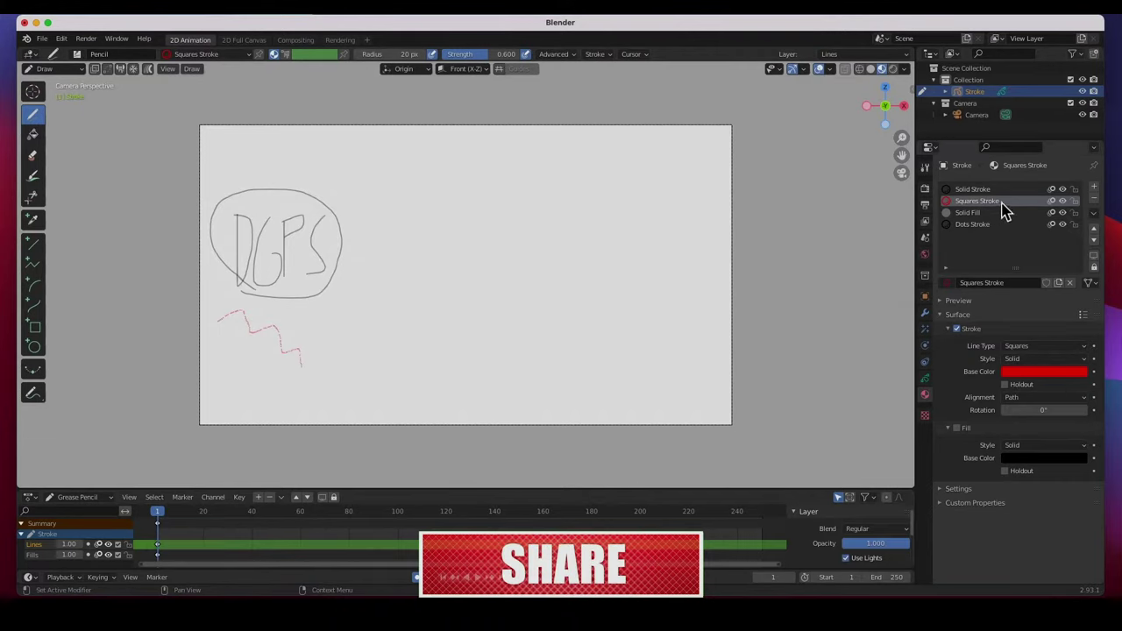
Set the brush strength to 1.000 and draw a round blob below the red zigzag with the Solid Fill material
{"action": "left_click_drag", "start_coordinate": [494, 66], "coordinate": [526, 67]}
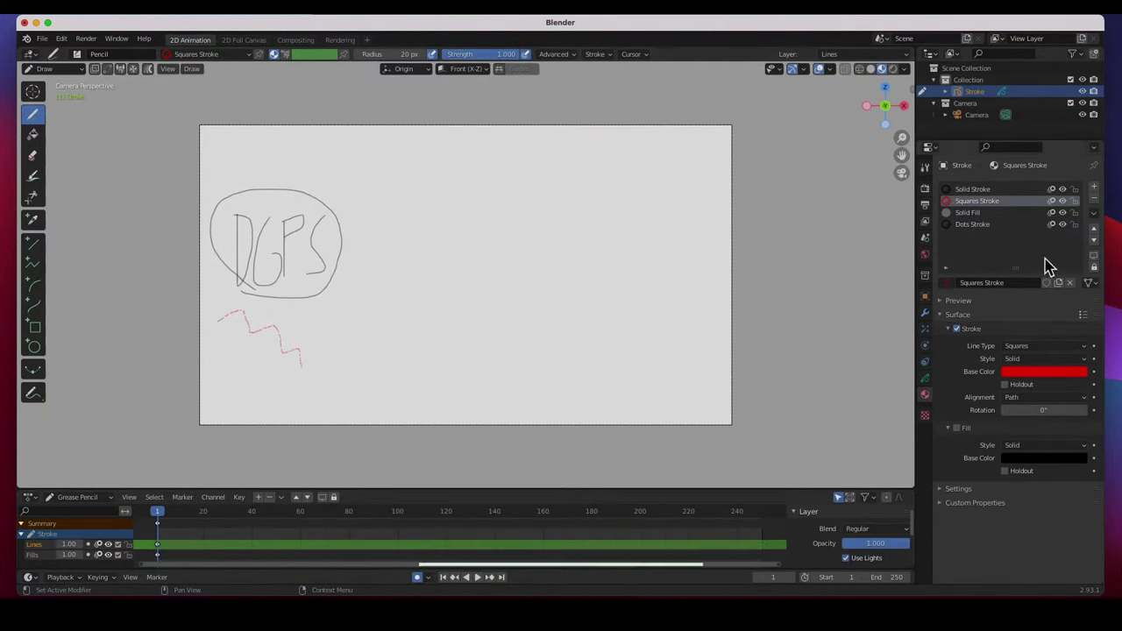
{"action": "left_click", "coordinate": [973, 213]}
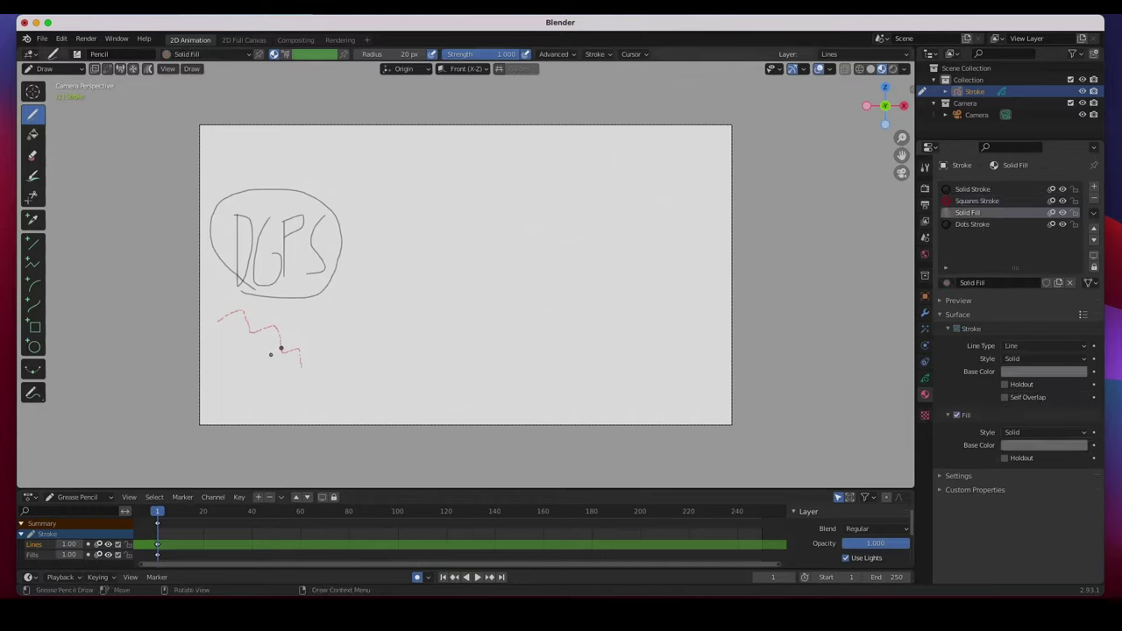
{"action": "mouse_move", "coordinate": [271, 354]}
{"action": "left_mouse_down"}
{"action": "mouse_move", "coordinate": [246, 351]}
{"action": "mouse_move", "coordinate": [263, 390]}
{"action": "mouse_move", "coordinate": [285, 365]}
{"action": "mouse_move", "coordinate": [254, 348]}
{"action": "mouse_move", "coordinate": [257, 362]}
{"action": "left_mouse_up"}
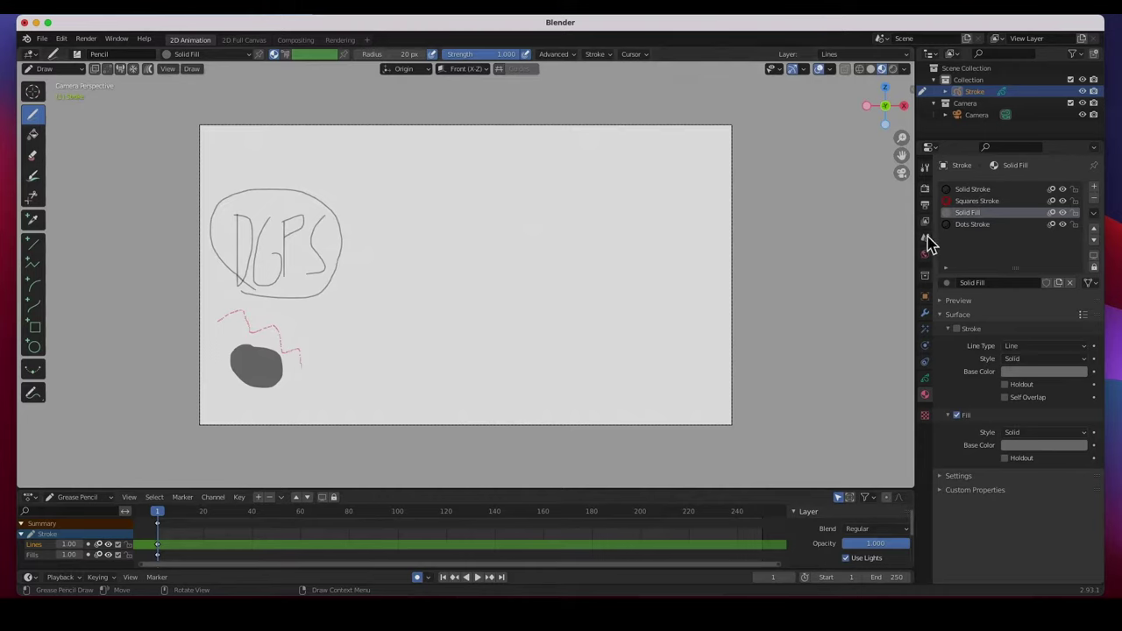
Draw a wavy line under the grey blob with Dots Stroke and another above the red zigzag with Solid Stroke
{"action": "left_click", "coordinate": [968, 224]}
{"action": "mouse_move", "coordinate": [211, 394]}
{"action": "left_mouse_down"}
{"action": "mouse_move", "coordinate": [251, 406]}
{"action": "mouse_move", "coordinate": [298, 405]}
{"action": "left_mouse_up"}
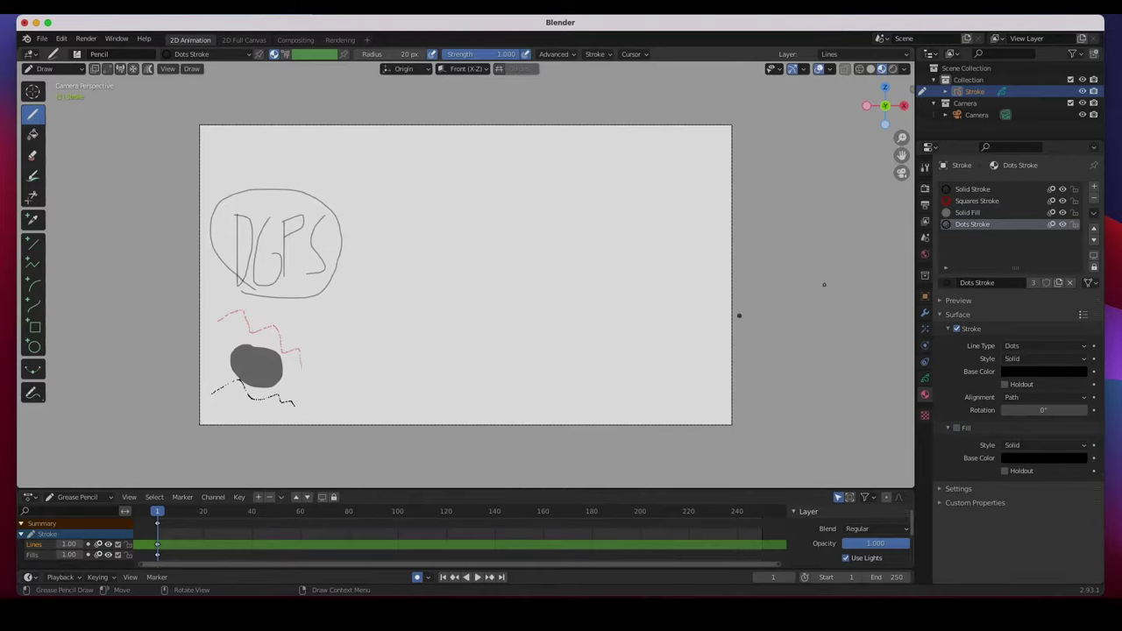
{"action": "left_click", "coordinate": [972, 189]}
{"action": "left_click_drag", "start_coordinate": [218, 310], "coordinate": [318, 316]}
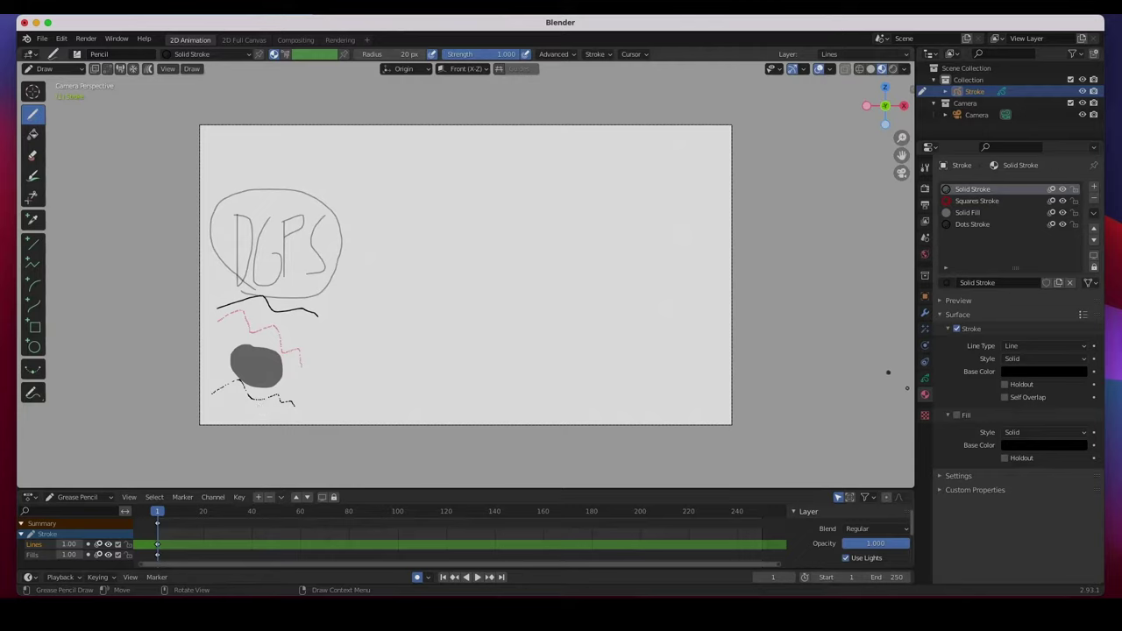
Show the Stroke object's layers, switch it from Draw to Object Mode and deselect it
{"action": "left_click", "coordinate": [925, 379]}
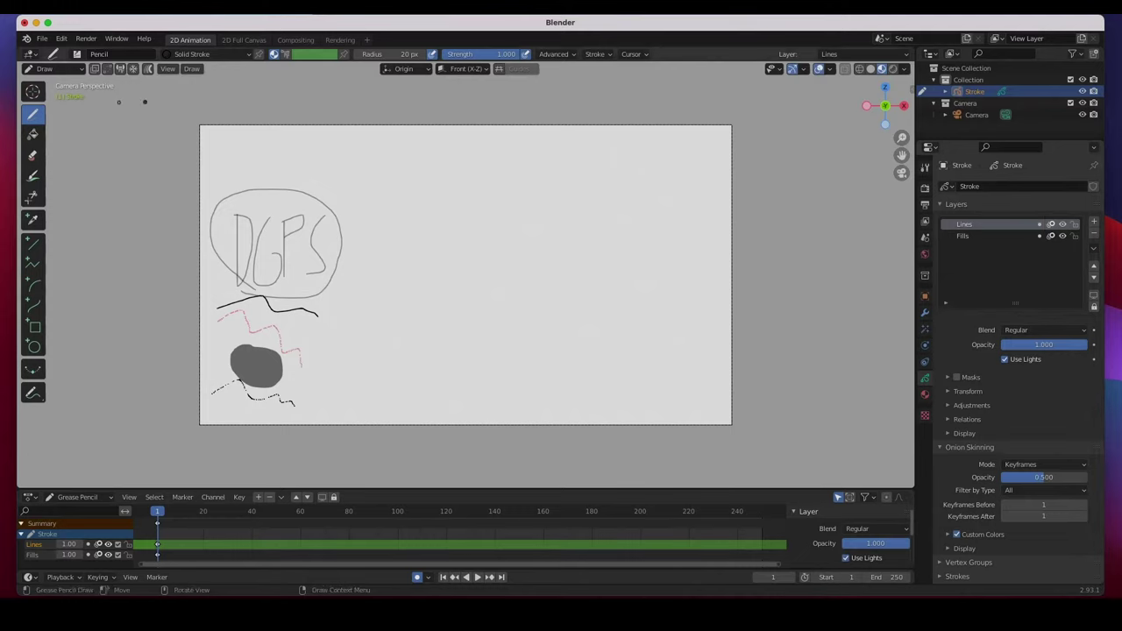
{"action": "left_click", "coordinate": [72, 69]}
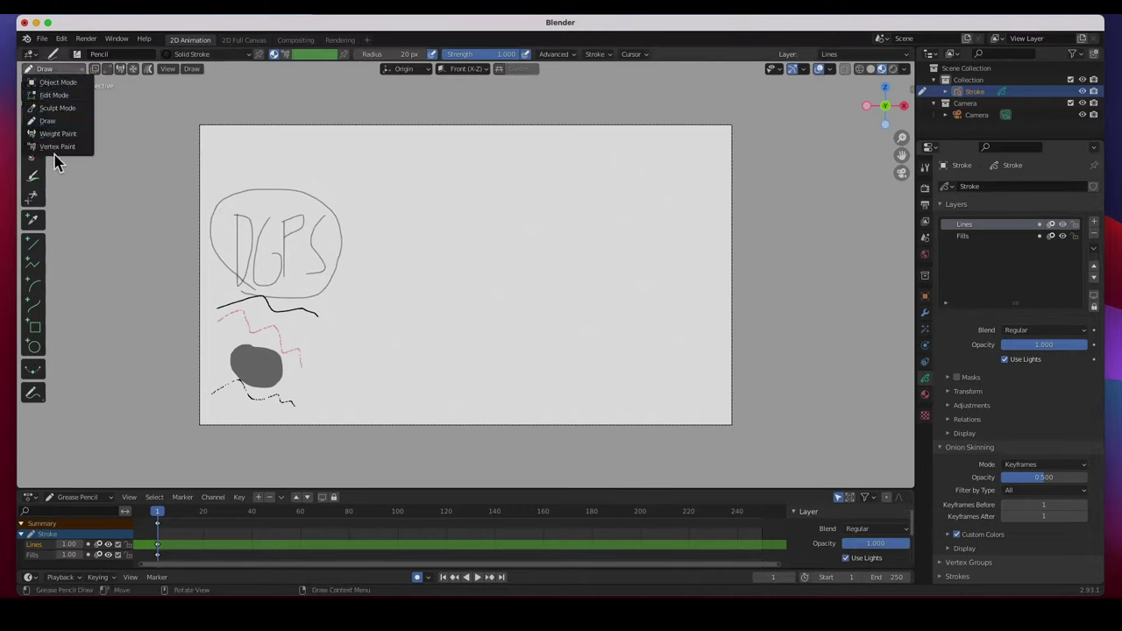
{"action": "left_click", "coordinate": [64, 69]}
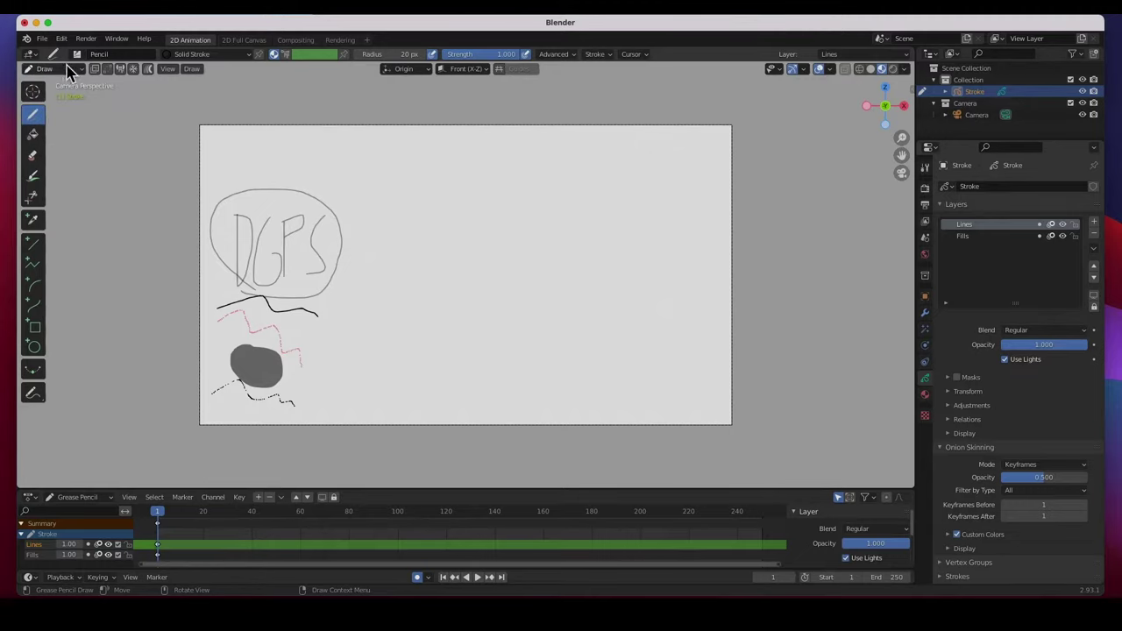
{"action": "left_click", "coordinate": [55, 71]}
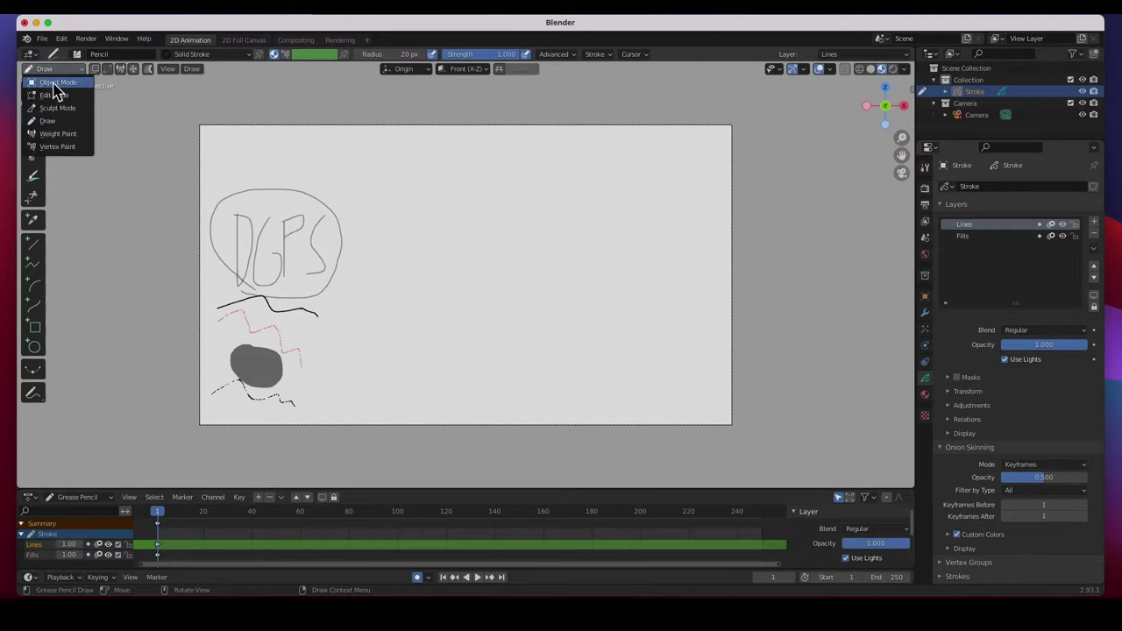
{"action": "left_click", "coordinate": [55, 84]}
{"action": "left_click", "coordinate": [264, 121]}
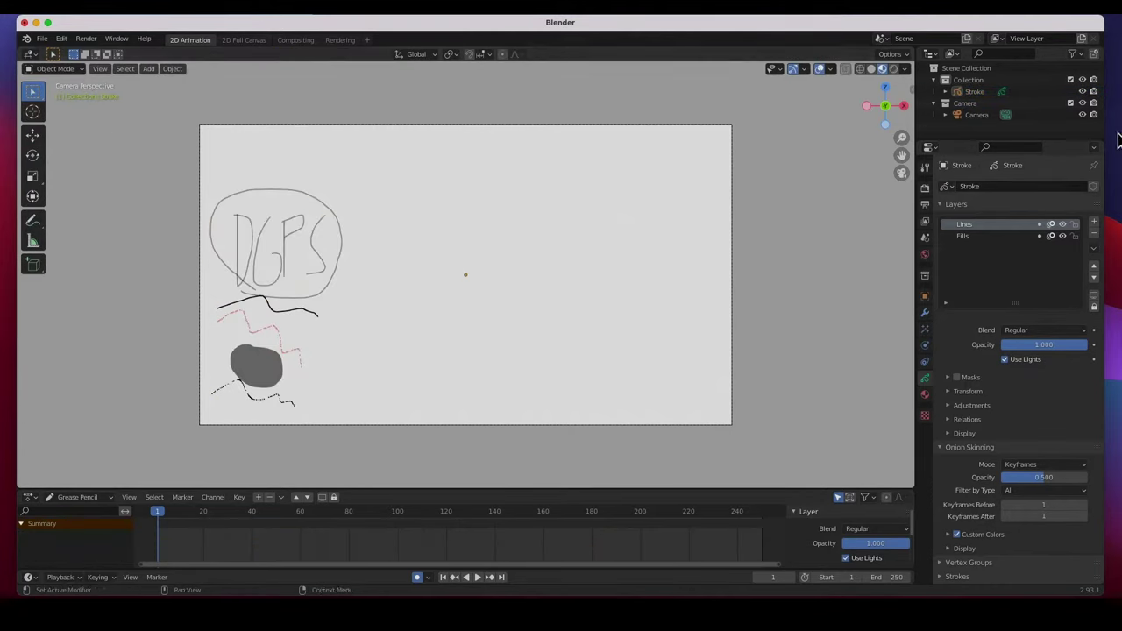
Compare the interaction modes offered with nothing selected and with the camera selected, and reselect the Stroke drawing
{"action": "left_click", "coordinate": [66, 69]}
{"action": "left_click", "coordinate": [977, 115]}
{"action": "left_click", "coordinate": [70, 69]}
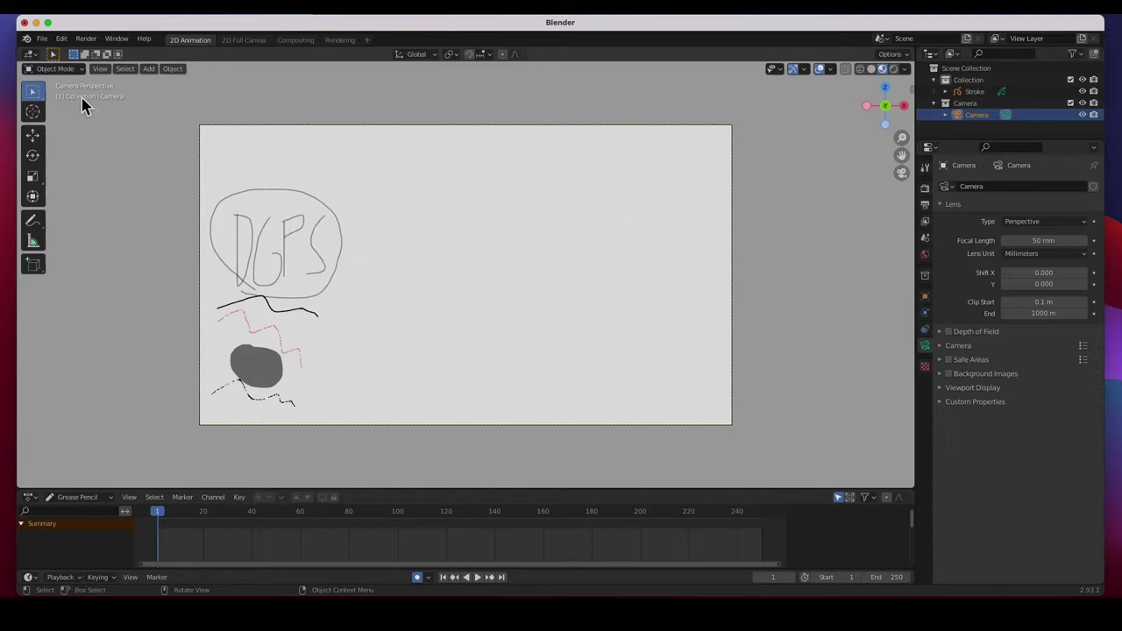
{"action": "left_click", "coordinate": [83, 108]}
{"action": "left_click", "coordinate": [75, 69]}
{"action": "left_click", "coordinate": [91, 153]}
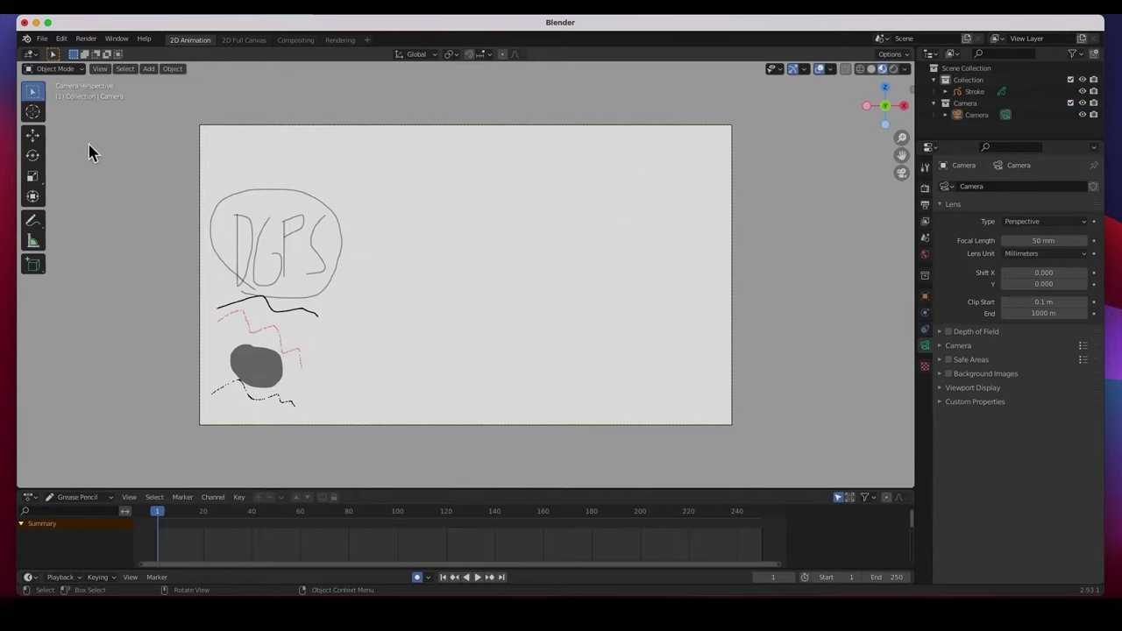
{"action": "left_click", "coordinate": [283, 241]}
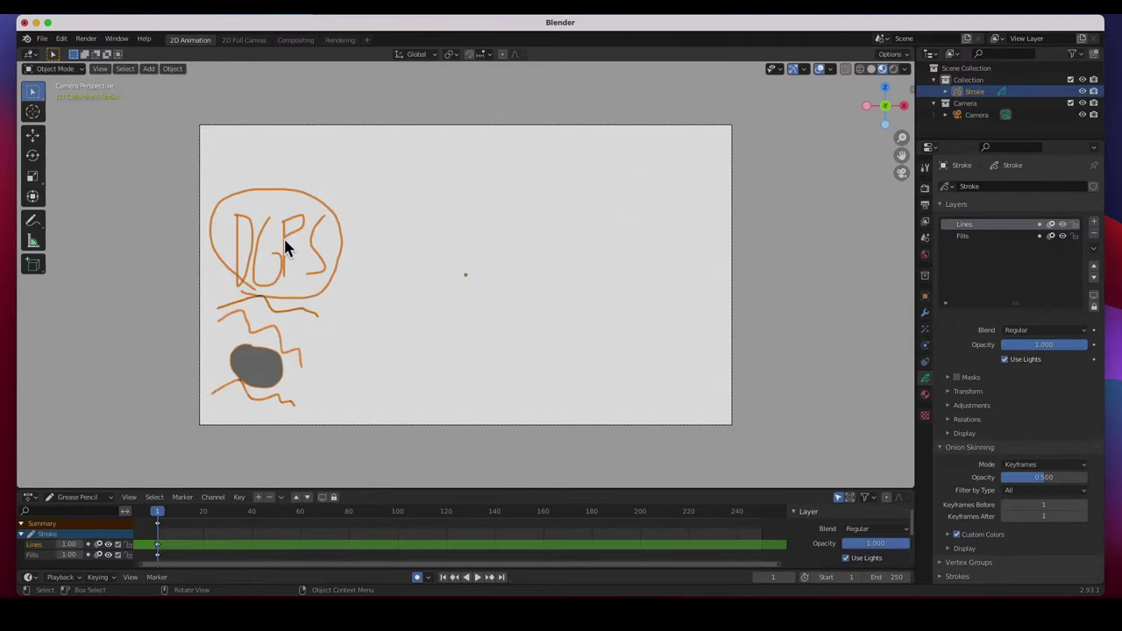
{"action": "left_click", "coordinate": [959, 93]}
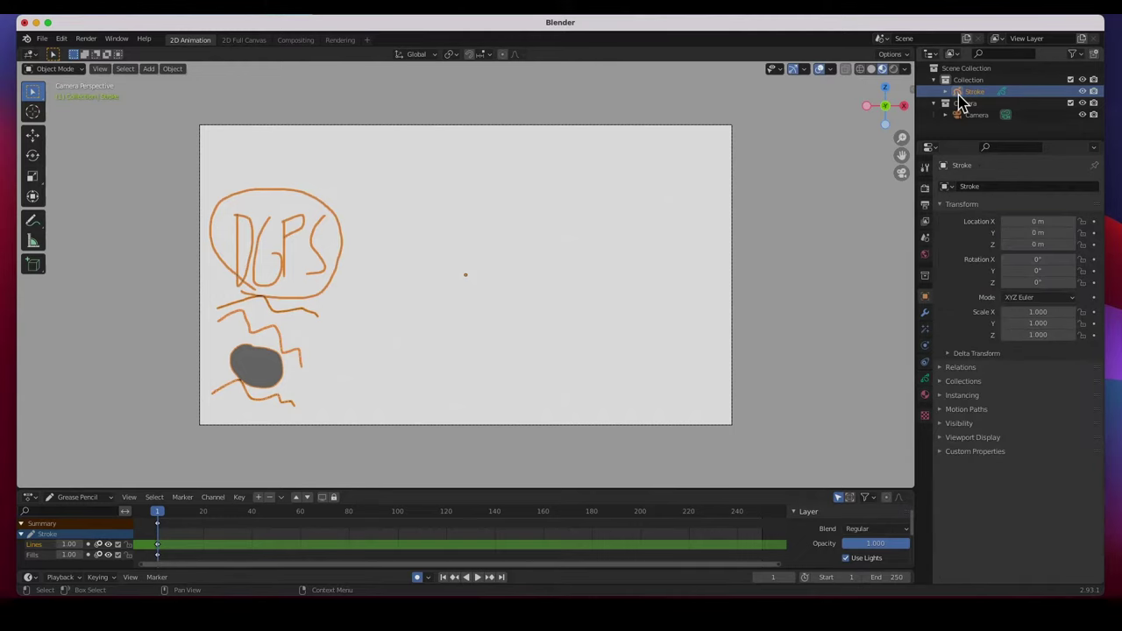
Add a blank Grease Pencil object to the scene in Object Mode
{"action": "left_click", "coordinate": [55, 69]}
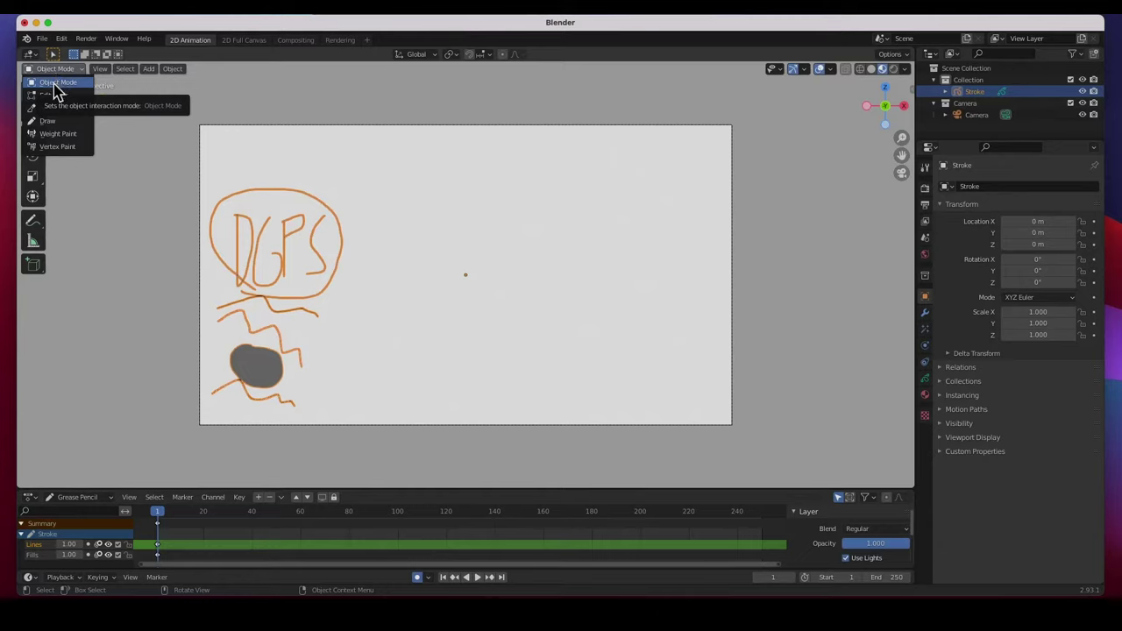
{"action": "left_click", "coordinate": [55, 84]}
{"action": "left_click", "coordinate": [149, 70]}
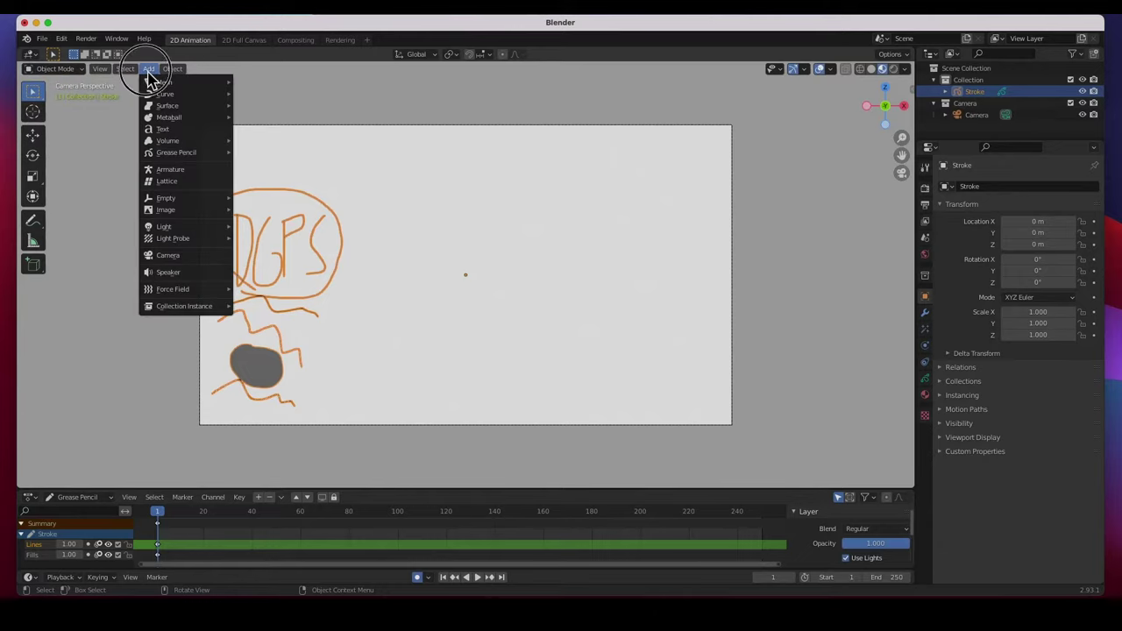
{"action": "mouse_move", "coordinate": [153, 142]}
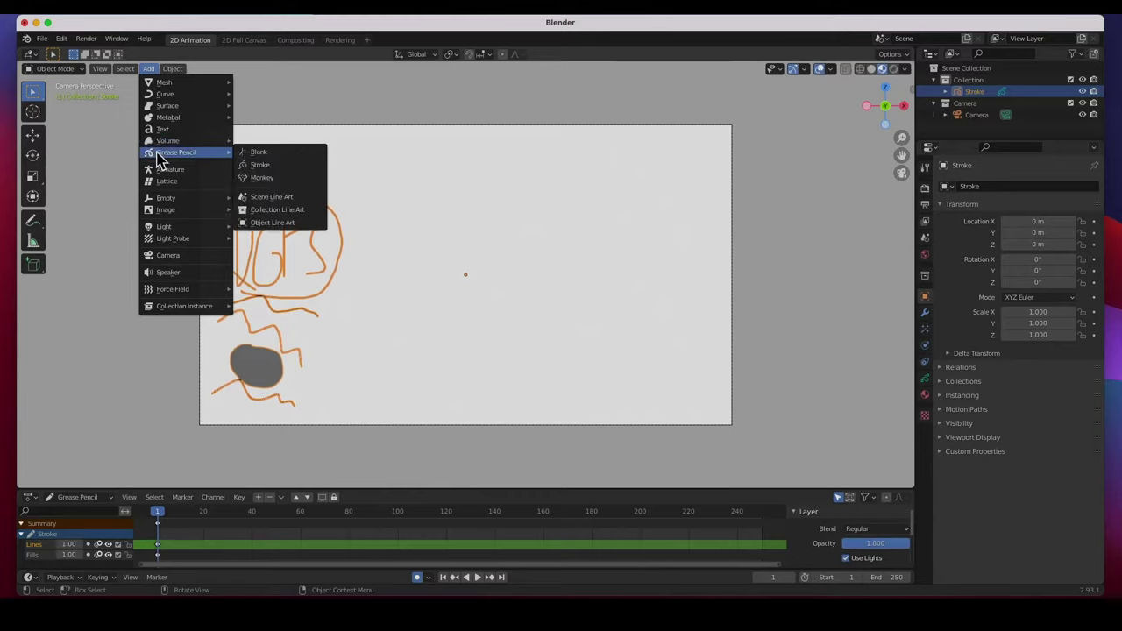
{"action": "left_click", "coordinate": [275, 165]}
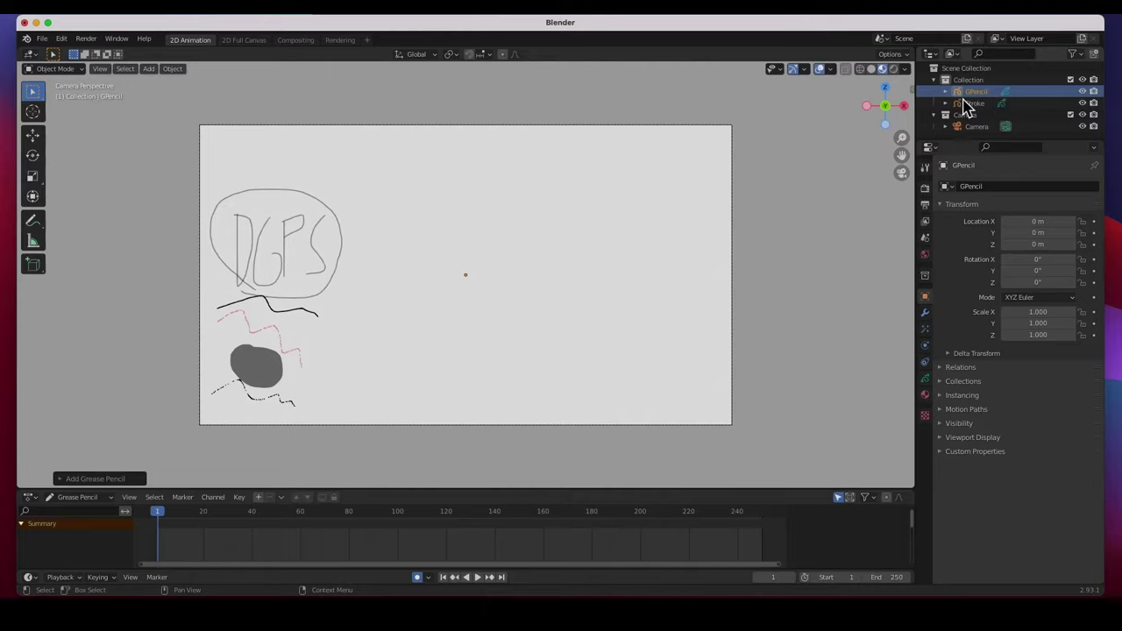
Inspect the materials and layers of the new GPencil object
{"action": "left_click", "coordinate": [925, 395]}
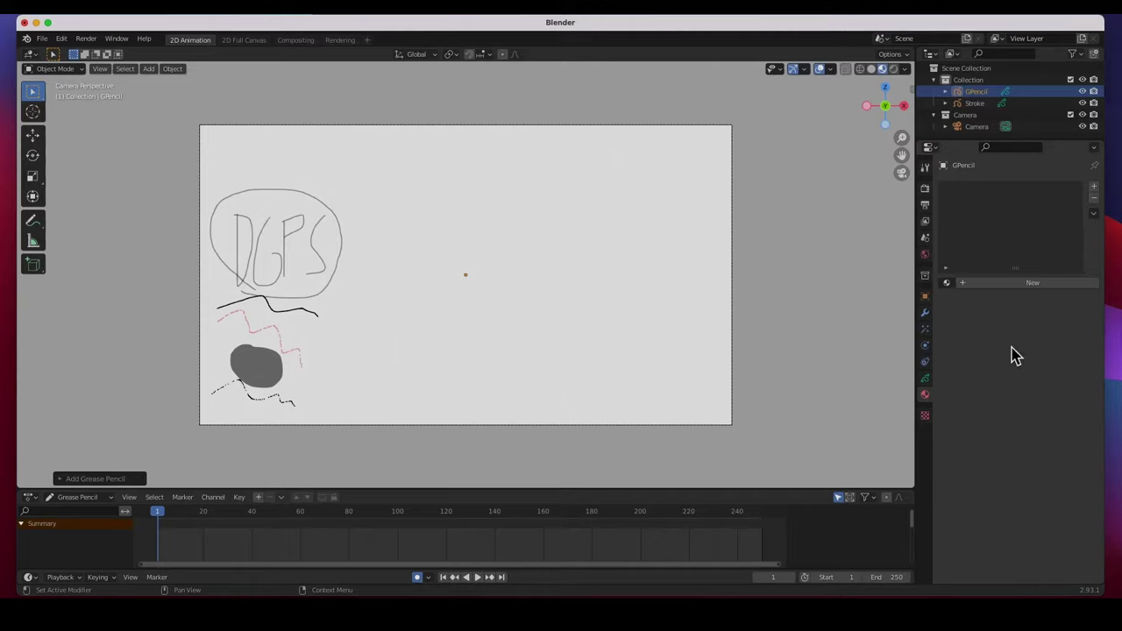
{"action": "left_click", "coordinate": [926, 380]}
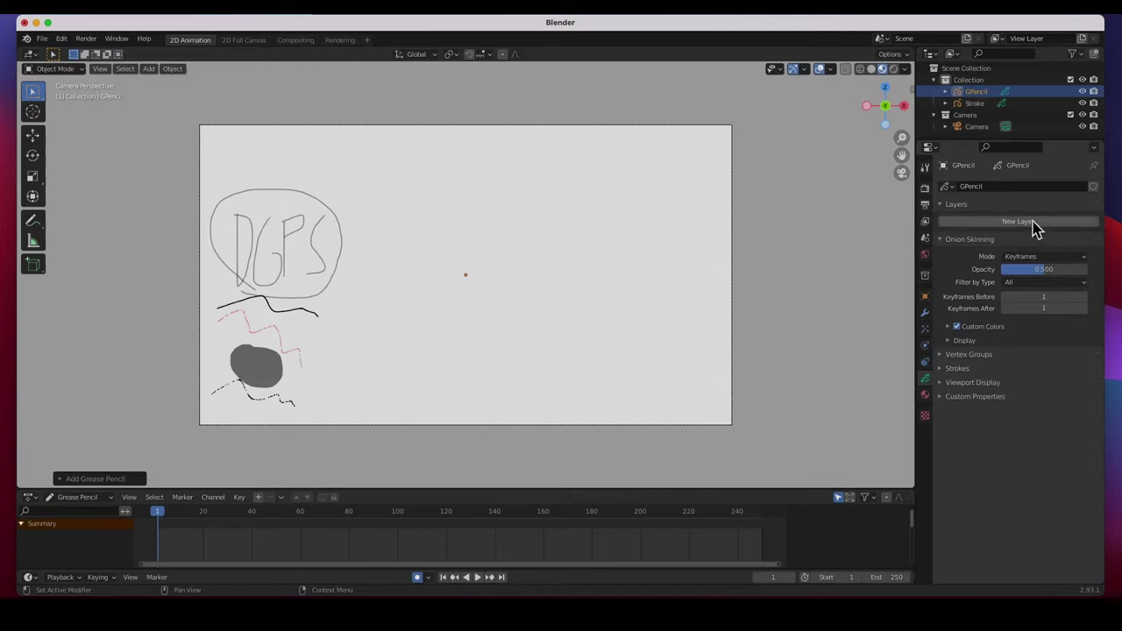
{"action": "left_click", "coordinate": [976, 91]}
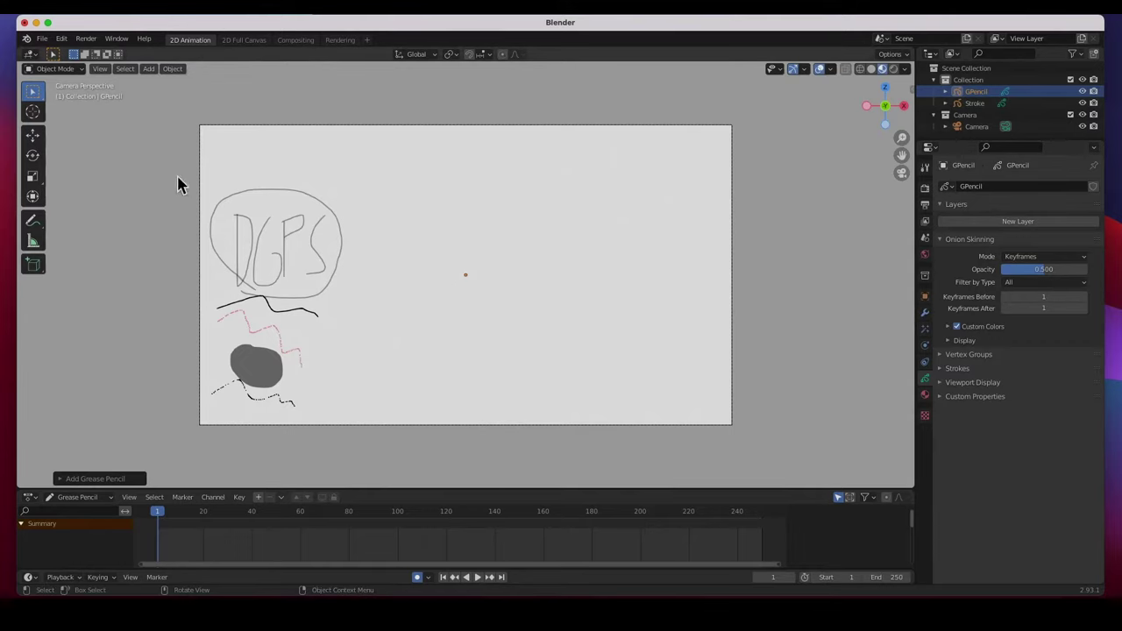
Switch the GPencil object to Draw mode and write "GPB" beside the circled lettering
{"action": "left_click", "coordinate": [60, 77]}
{"action": "left_click", "coordinate": [52, 121]}
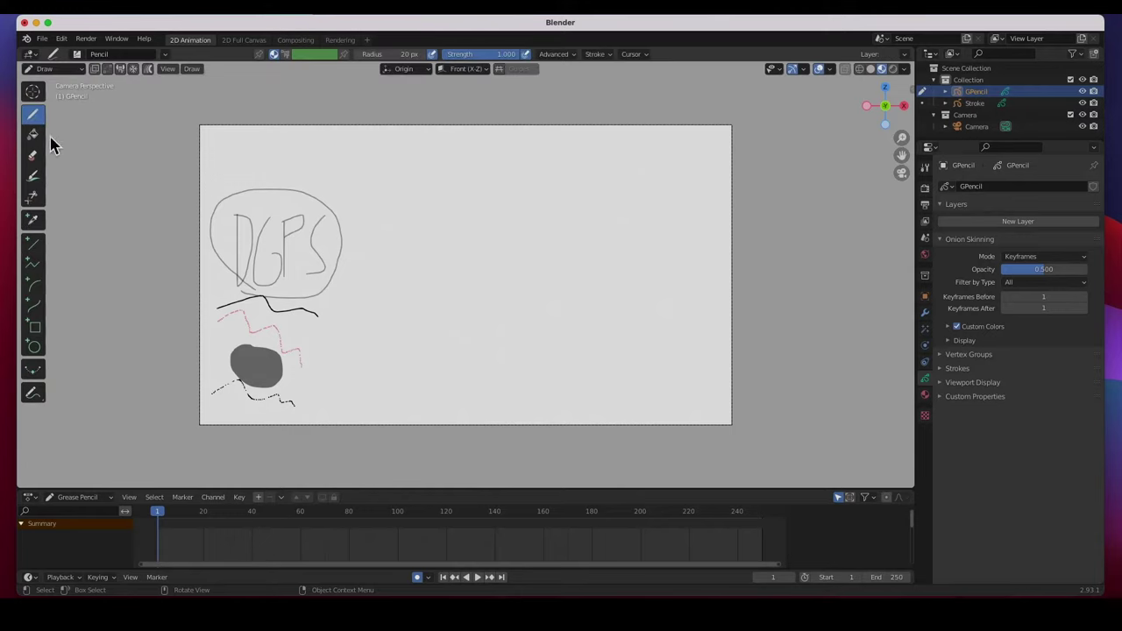
{"action": "mouse_move", "coordinate": [409, 220]}
{"action": "left_mouse_down"}
{"action": "mouse_move", "coordinate": [387, 269]}
{"action": "mouse_move", "coordinate": [407, 265]}
{"action": "mouse_move", "coordinate": [395, 252]}
{"action": "mouse_move", "coordinate": [423, 262]}
{"action": "mouse_move", "coordinate": [427, 224]}
{"action": "mouse_move", "coordinate": [447, 221]}
{"action": "mouse_move", "coordinate": [422, 242]}
{"action": "mouse_move", "coordinate": [454, 260]}
{"action": "left_mouse_up"}
{"action": "left_click", "coordinate": [450, 240]}
{"action": "mouse_move", "coordinate": [460, 222]}
{"action": "left_mouse_down"}
{"action": "mouse_move", "coordinate": [487, 257]}
{"action": "mouse_move", "coordinate": [459, 259]}
{"action": "left_mouse_up"}
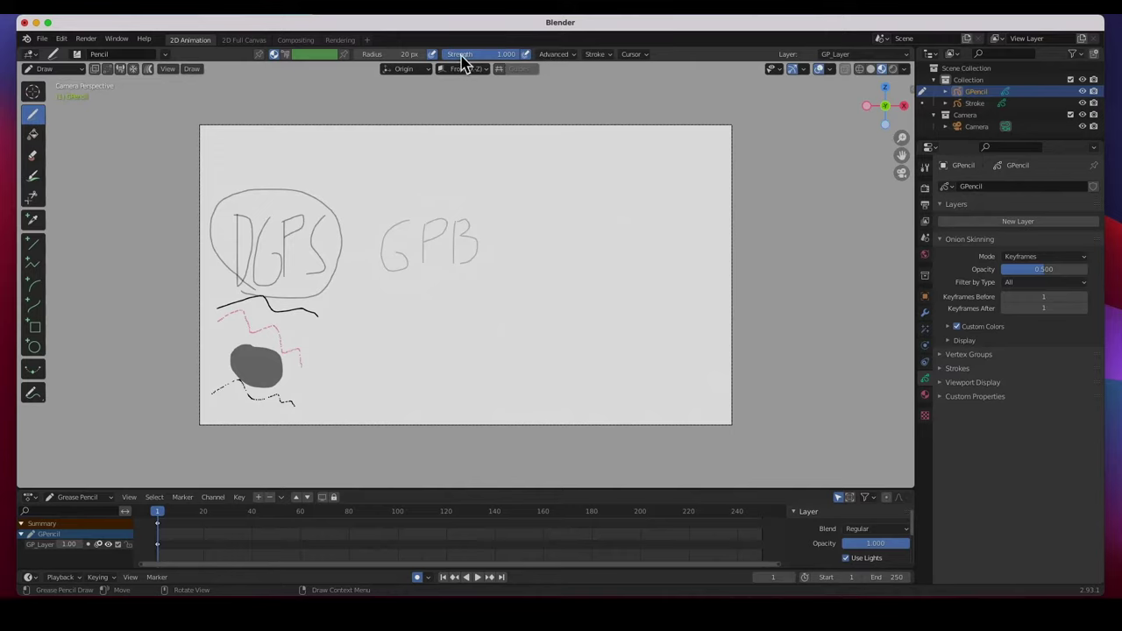
Check the brush's material list and the GPencil object's materials and layers after drawing on it
{"action": "left_click", "coordinate": [168, 58]}
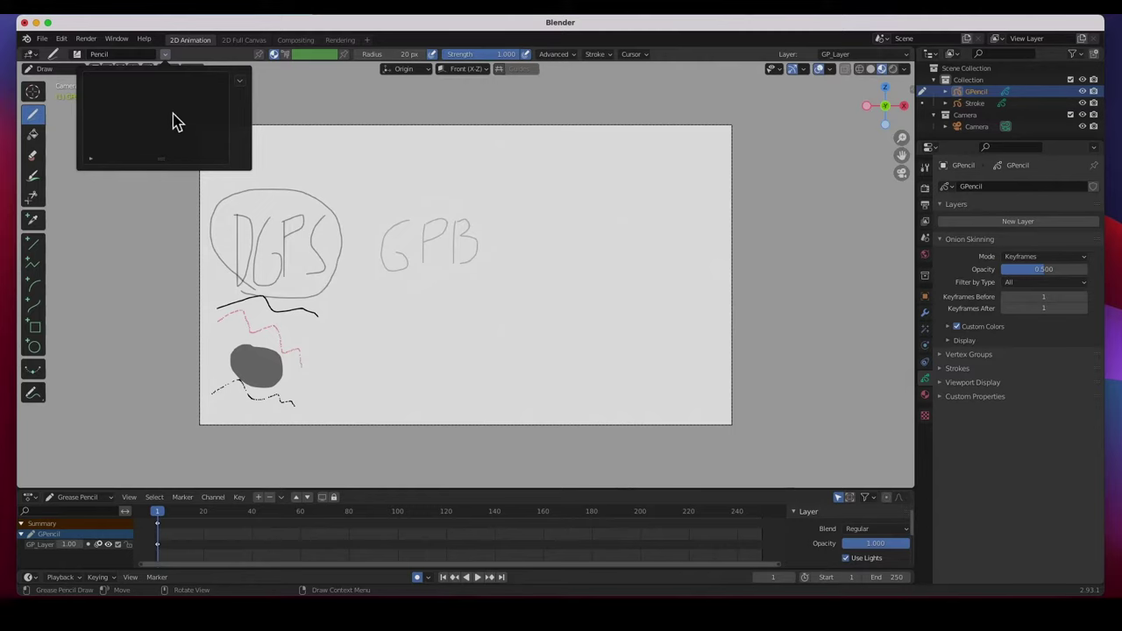
{"action": "left_click", "coordinate": [926, 399]}
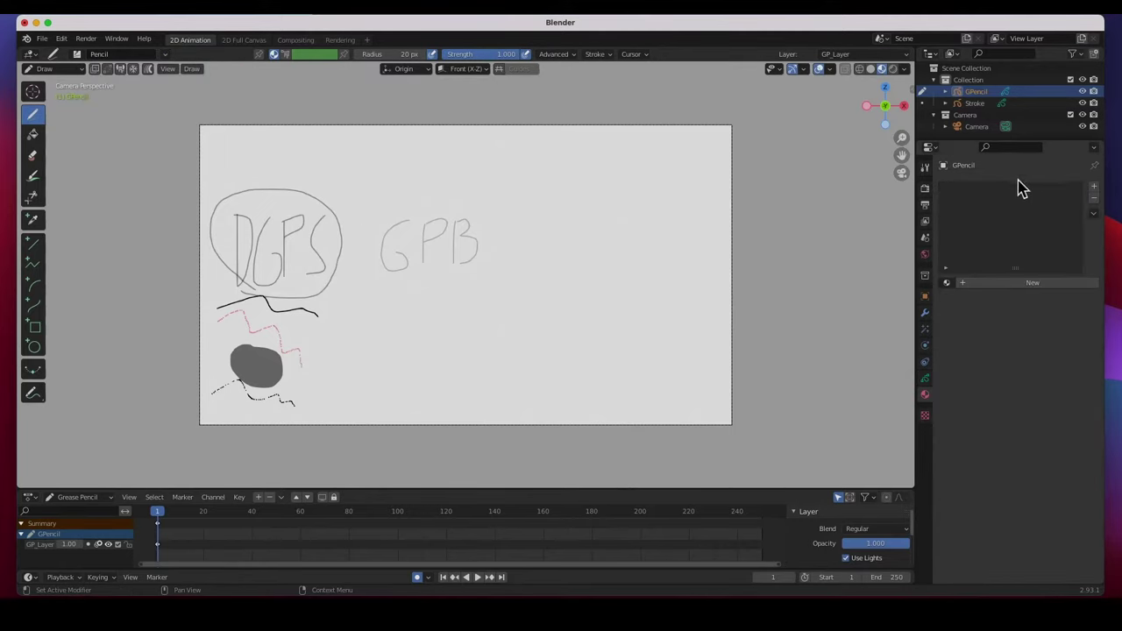
{"action": "left_click", "coordinate": [926, 380]}
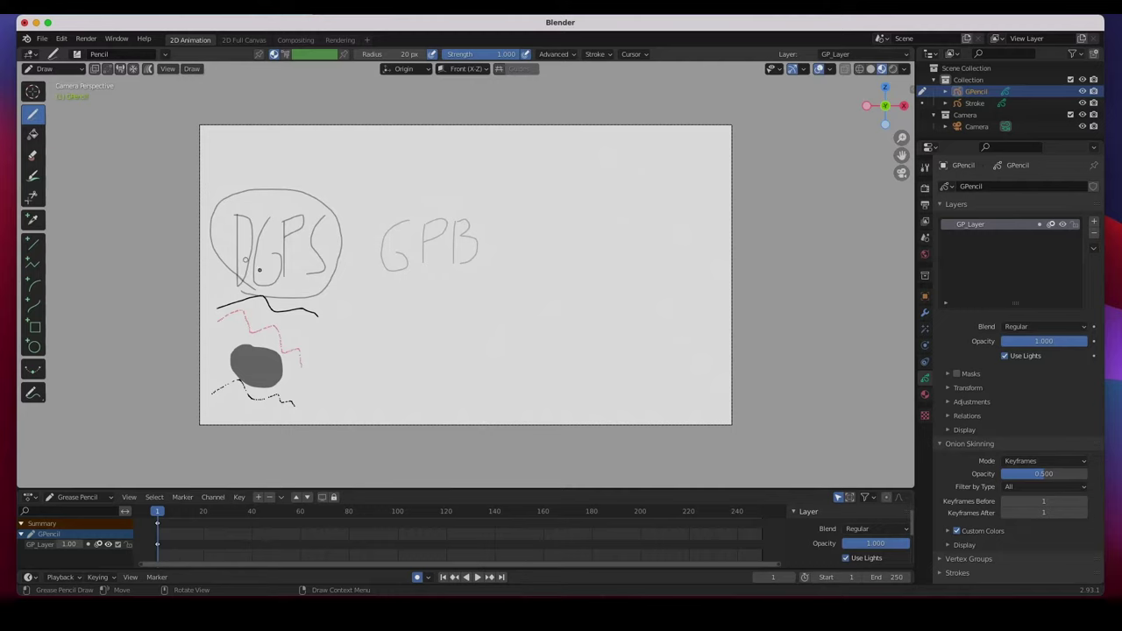
Return to Object Mode and add a Grease Pencil Stroke object to the scene
{"action": "left_click", "coordinate": [54, 69]}
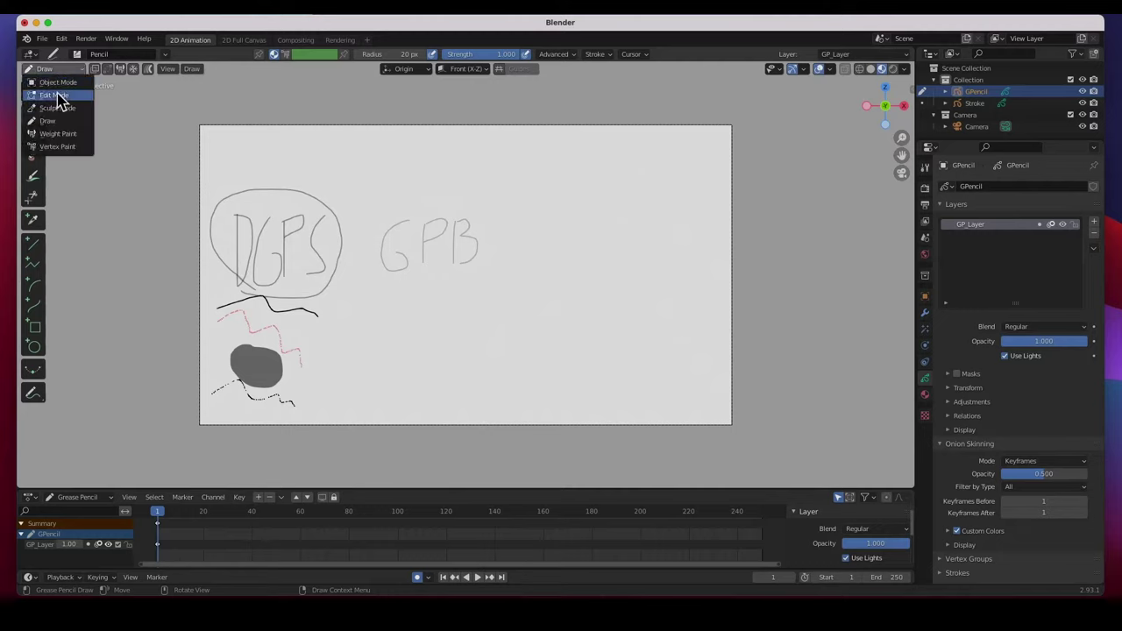
{"action": "left_click", "coordinate": [70, 81]}
{"action": "left_click", "coordinate": [172, 70]}
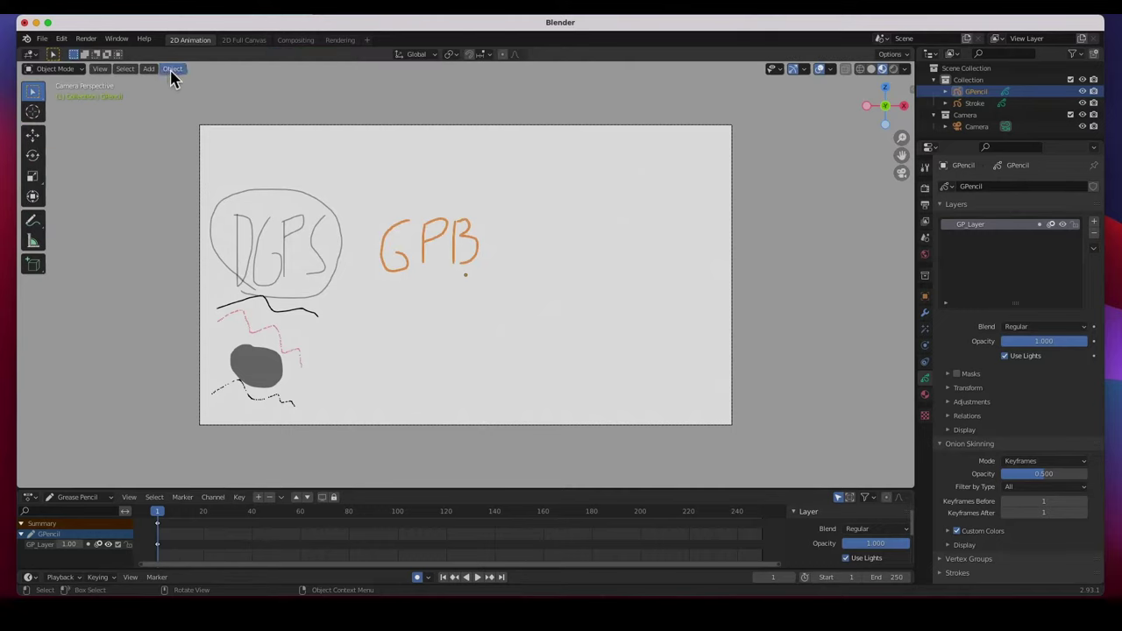
{"action": "left_click", "coordinate": [148, 69]}
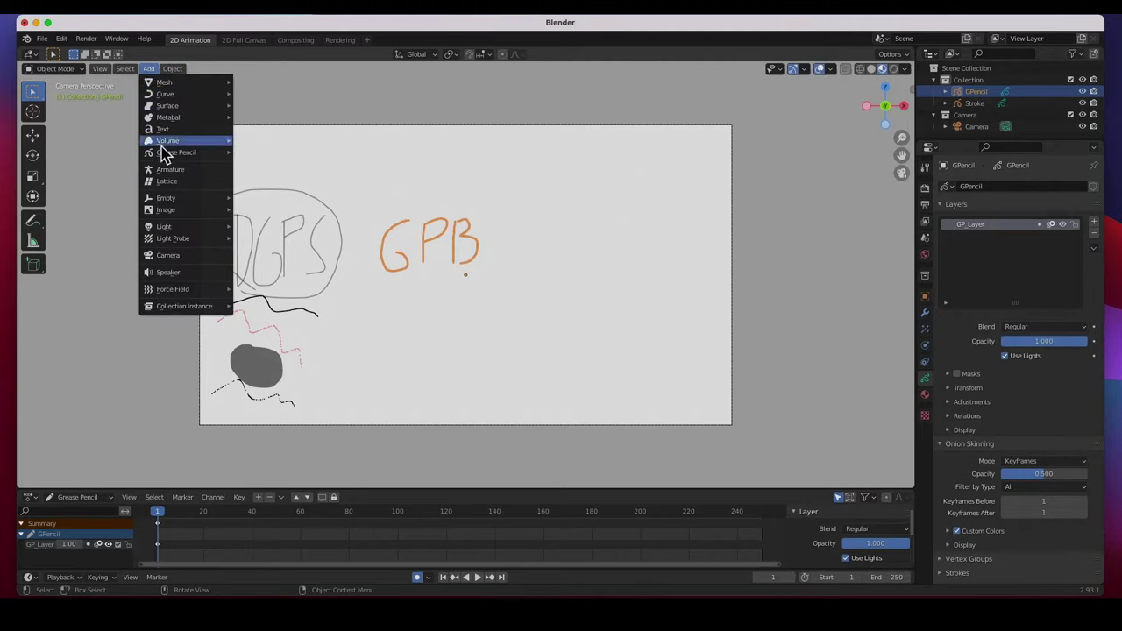
{"action": "mouse_move", "coordinate": [161, 154]}
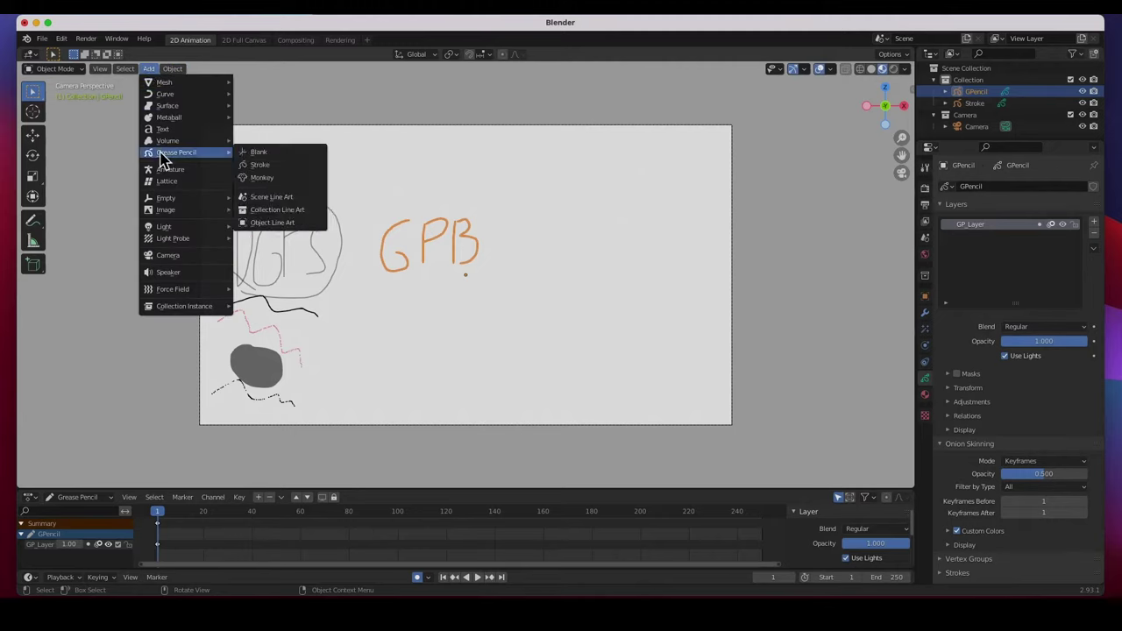
{"action": "left_click", "coordinate": [261, 166]}
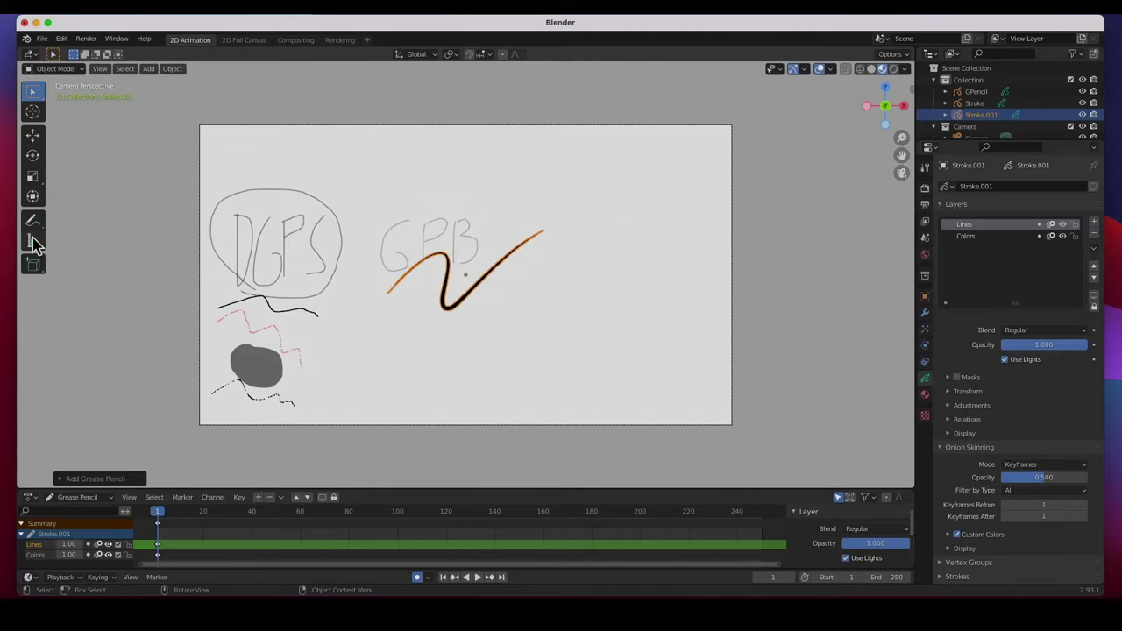
Switch the new stroke object to Draw mode, show its materials and write "GPS" to the right of the "GPB" lettering
{"action": "left_click", "coordinate": [54, 69]}
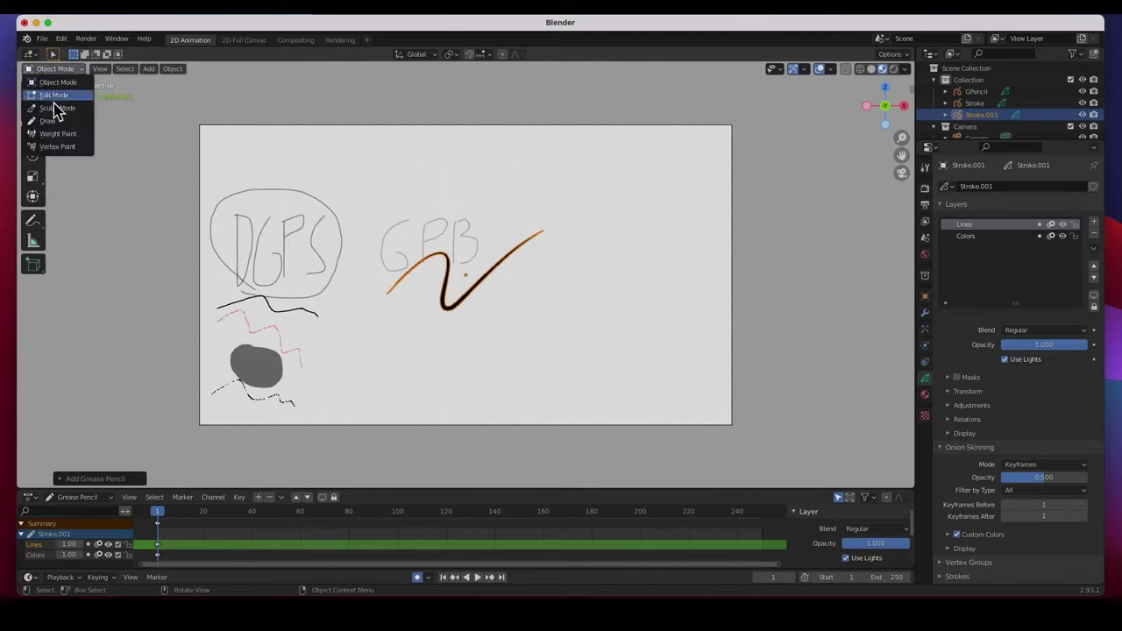
{"action": "left_click", "coordinate": [51, 121]}
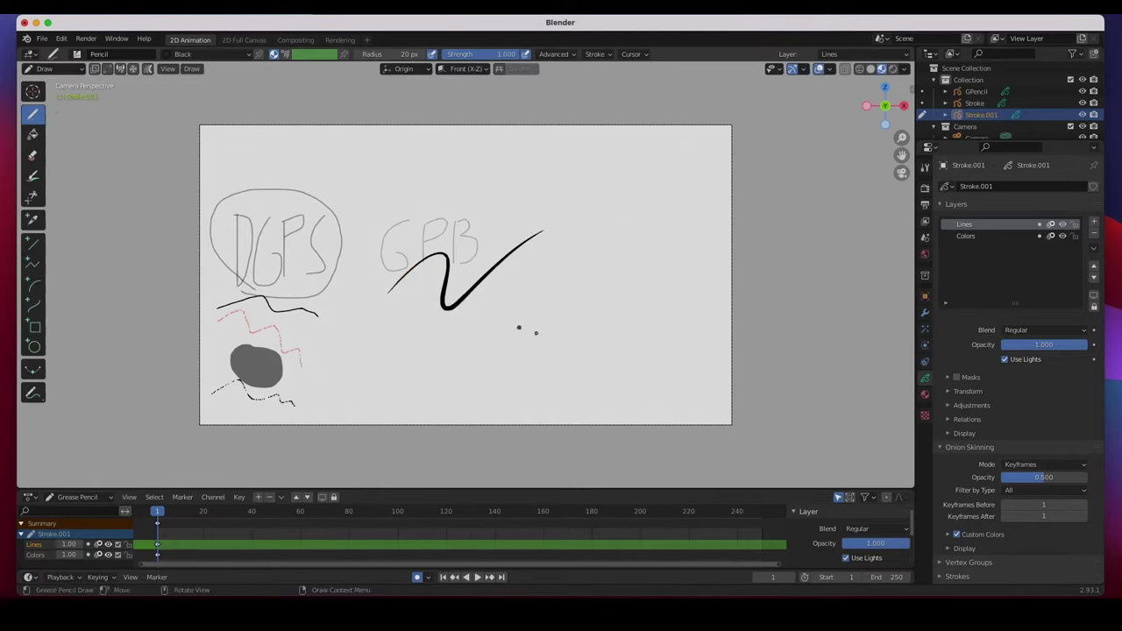
{"action": "left_click", "coordinate": [926, 396]}
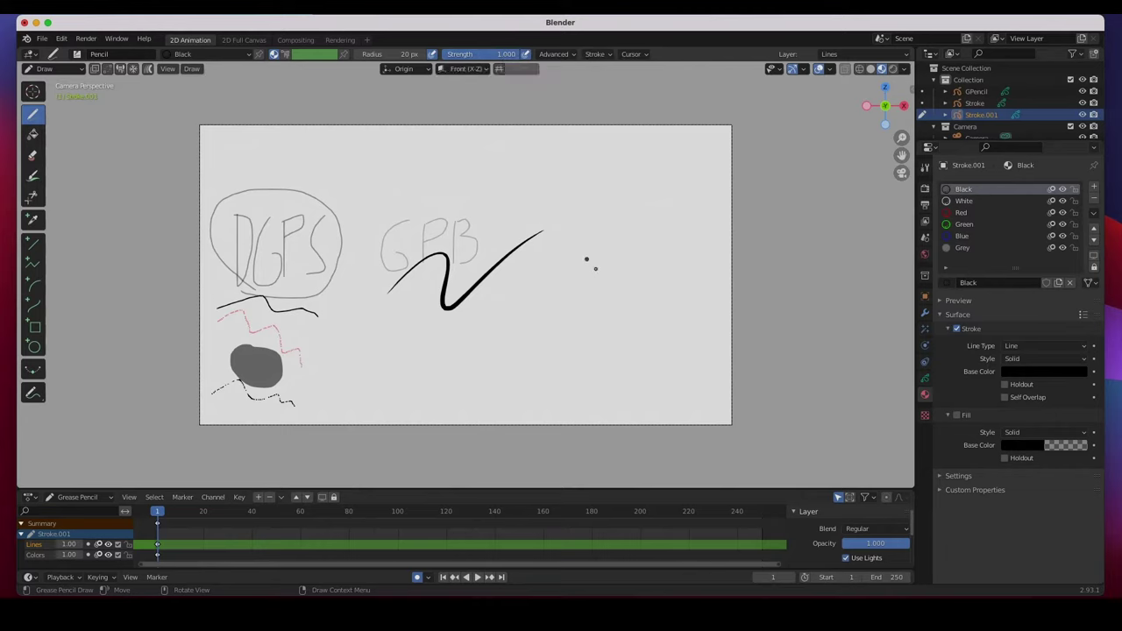
{"action": "mouse_move", "coordinate": [606, 211]}
{"action": "left_mouse_down"}
{"action": "mouse_move", "coordinate": [587, 237]}
{"action": "mouse_move", "coordinate": [597, 248]}
{"action": "mouse_move", "coordinate": [628, 245]}
{"action": "left_mouse_up"}
{"action": "key", "text": "ctrl+z"}
{"action": "mouse_move", "coordinate": [633, 171]}
{"action": "left_mouse_down"}
{"action": "mouse_move", "coordinate": [631, 244]}
{"action": "mouse_move", "coordinate": [659, 188]}
{"action": "mouse_move", "coordinate": [654, 246]}
{"action": "left_mouse_up"}
{"action": "key", "text": "ctrl+z"}
{"action": "key", "text": "ctrl+z"}
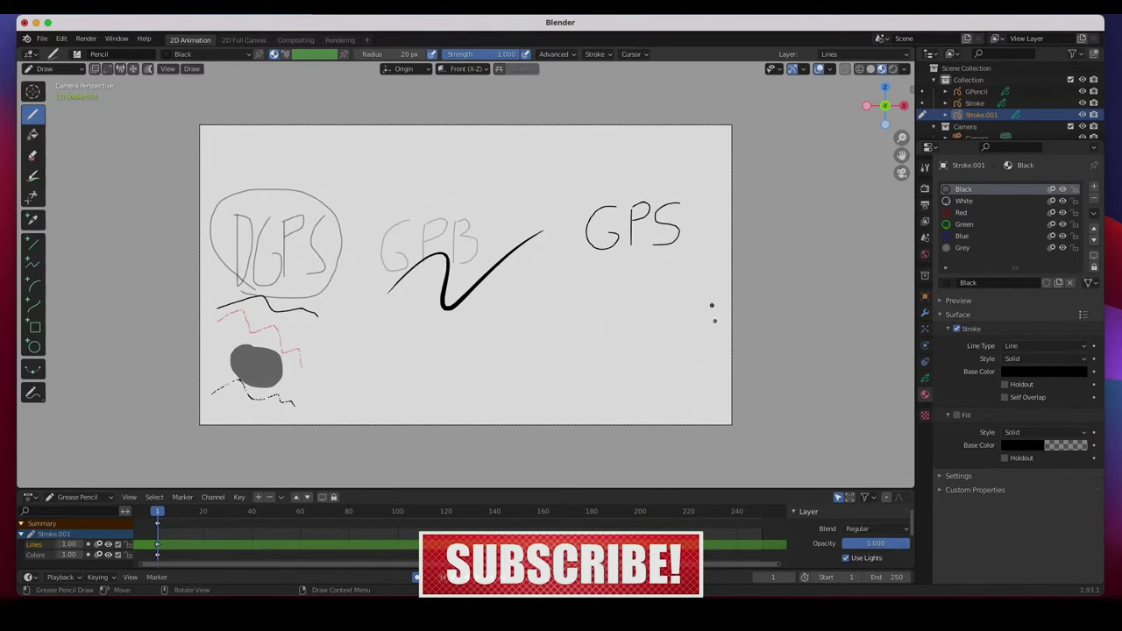
Draw wavy lines below the "GPS" lettering with the Black, White, Red and Green materials in turn
{"action": "mouse_move", "coordinate": [602, 301]}
{"action": "left_mouse_down"}
{"action": "mouse_move", "coordinate": [625, 282]}
{"action": "mouse_move", "coordinate": [654, 299]}
{"action": "mouse_move", "coordinate": [698, 291]}
{"action": "left_mouse_up"}
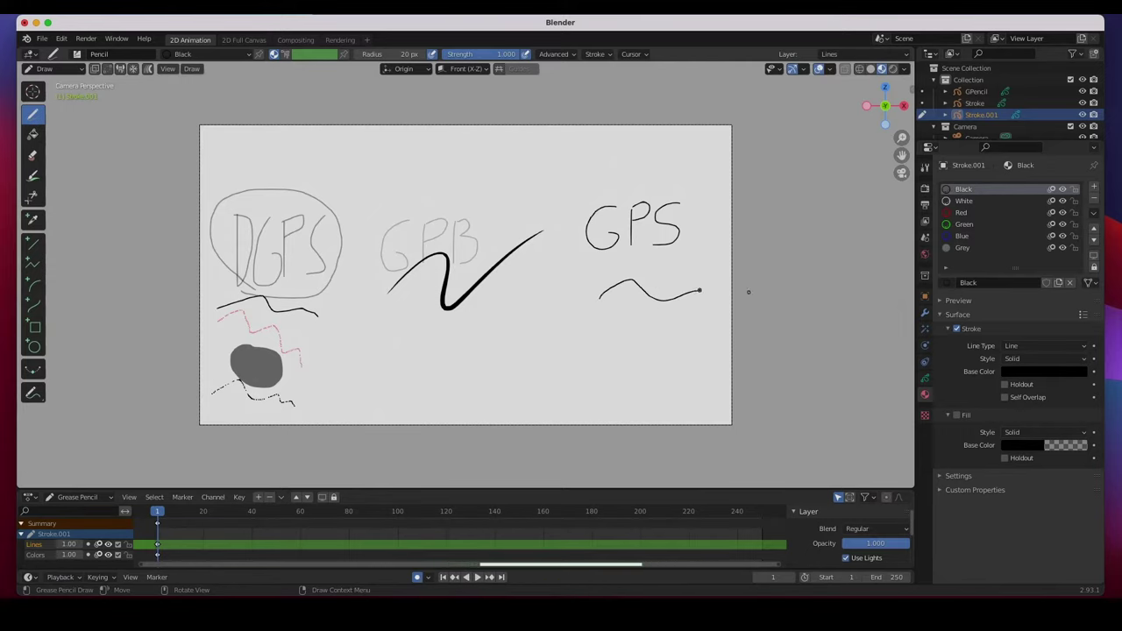
{"action": "left_click", "coordinate": [963, 201]}
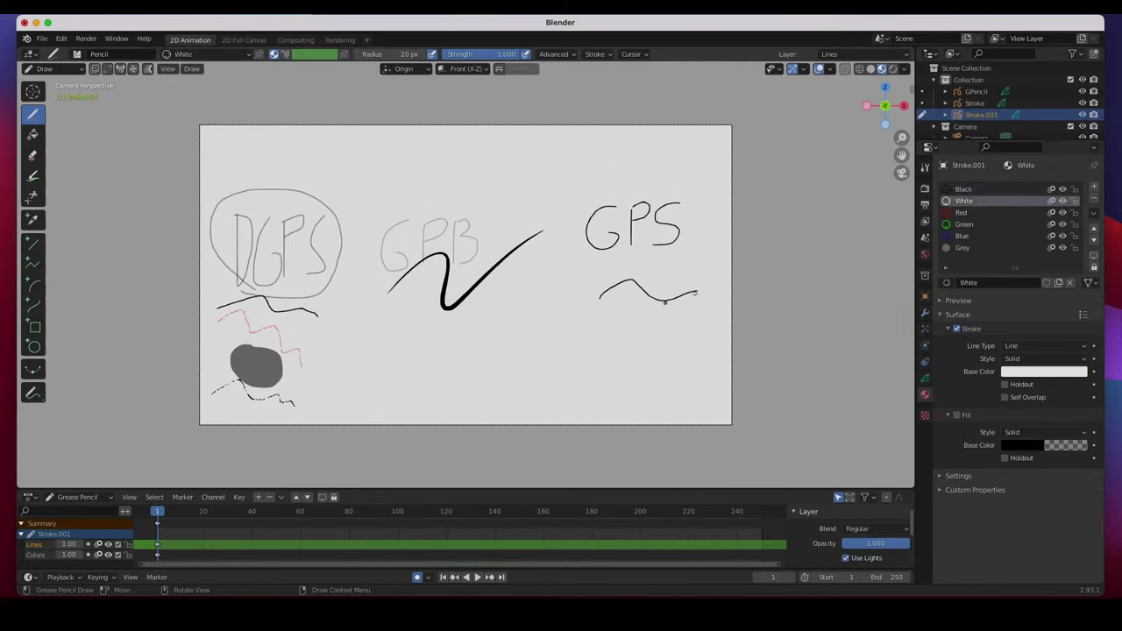
{"action": "mouse_move", "coordinate": [608, 327]}
{"action": "left_mouse_down"}
{"action": "mouse_move", "coordinate": [642, 295]}
{"action": "mouse_move", "coordinate": [675, 314]}
{"action": "mouse_move", "coordinate": [714, 304]}
{"action": "left_mouse_up"}
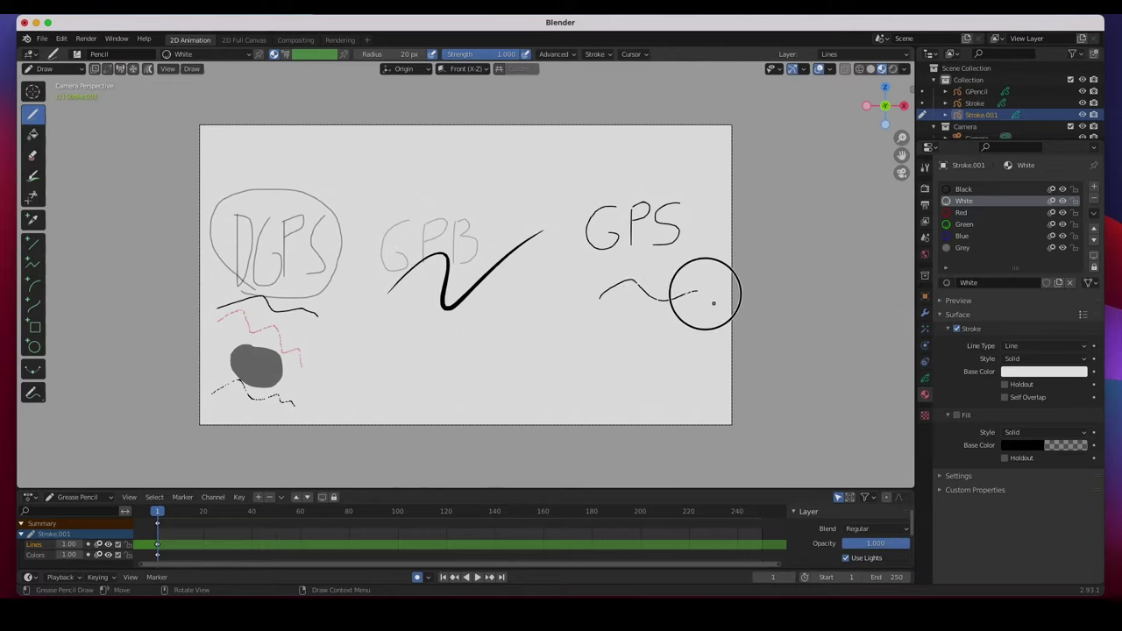
{"action": "left_click", "coordinate": [962, 213]}
{"action": "mouse_move", "coordinate": [605, 317]}
{"action": "left_mouse_down"}
{"action": "mouse_move", "coordinate": [658, 322]}
{"action": "mouse_move", "coordinate": [685, 318]}
{"action": "left_mouse_up"}
{"action": "left_click", "coordinate": [964, 225]}
{"action": "mouse_move", "coordinate": [604, 338]}
{"action": "left_mouse_down"}
{"action": "mouse_move", "coordinate": [633, 328]}
{"action": "mouse_move", "coordinate": [697, 335]}
{"action": "left_mouse_up"}
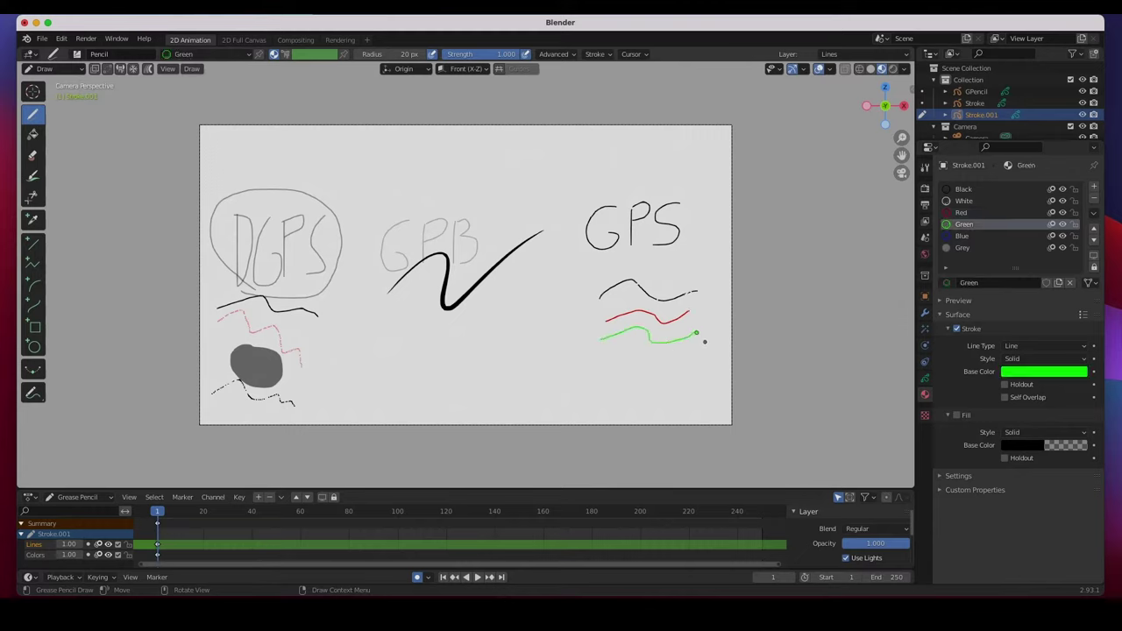
Draw a wavy line with the Blue material and a filled oval beneath it with the Grey material
{"action": "left_click", "coordinate": [961, 236]}
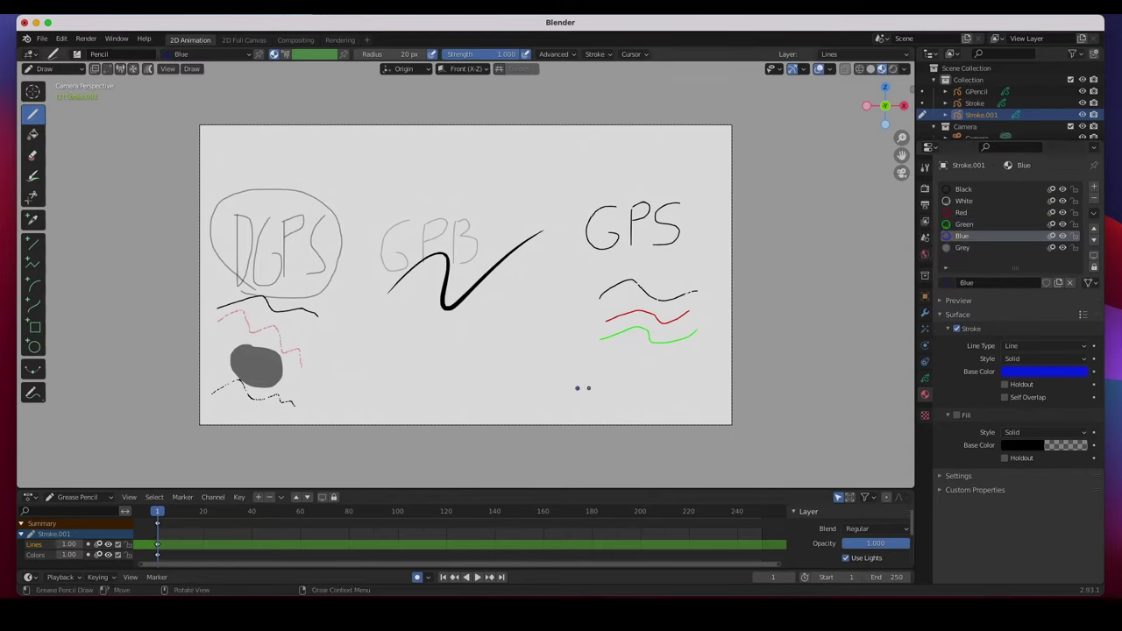
{"action": "mouse_move", "coordinate": [603, 366]}
{"action": "left_mouse_down"}
{"action": "mouse_move", "coordinate": [647, 352]}
{"action": "mouse_move", "coordinate": [699, 354]}
{"action": "left_mouse_up"}
{"action": "left_click", "coordinate": [962, 247]}
{"action": "mouse_move", "coordinate": [636, 375]}
{"action": "left_mouse_down"}
{"action": "mouse_move", "coordinate": [609, 394]}
{"action": "mouse_move", "coordinate": [707, 396]}
{"action": "mouse_move", "coordinate": [676, 376]}
{"action": "mouse_move", "coordinate": [609, 381]}
{"action": "left_mouse_up"}
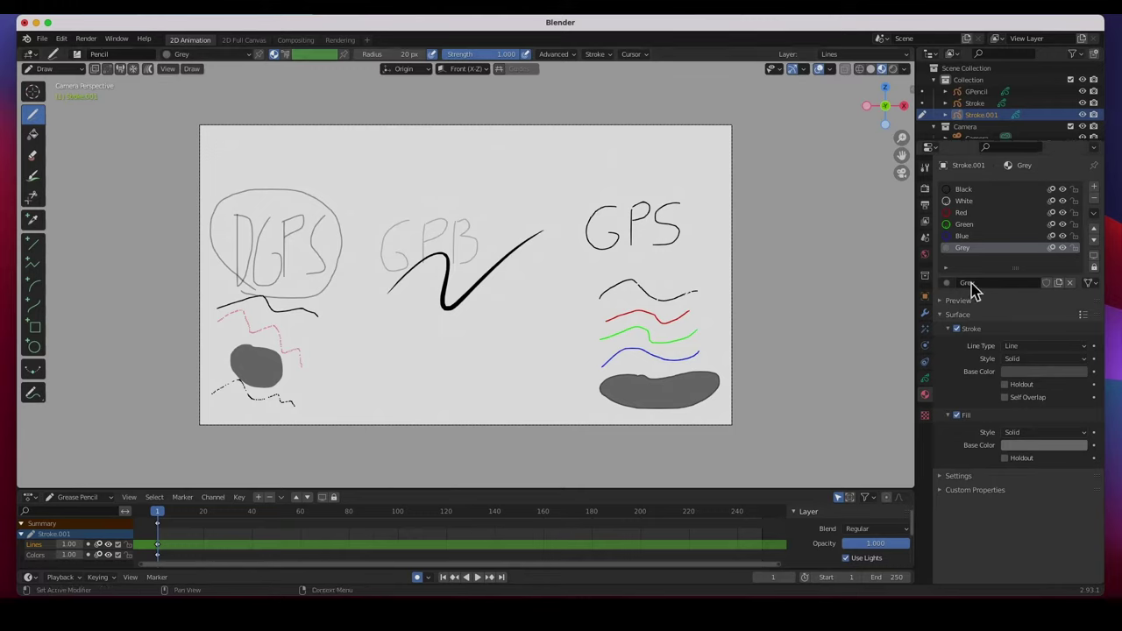
Compare the layers of the Stroke.001 object with those of the default Stroke object in Object Mode
{"action": "left_click", "coordinate": [926, 380]}
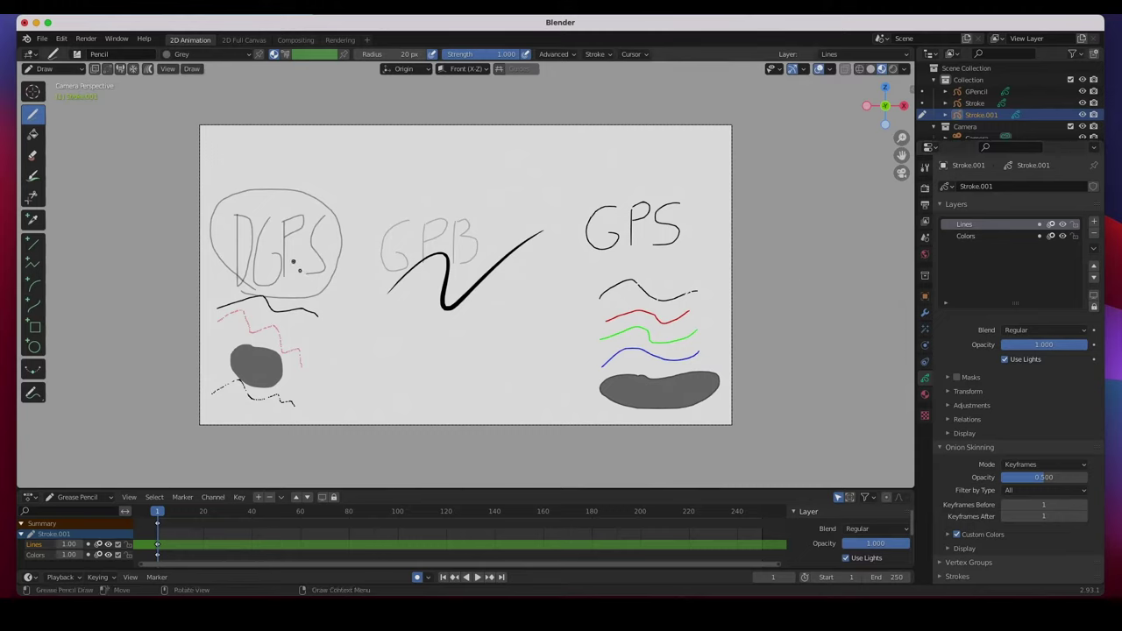
{"action": "left_click", "coordinate": [986, 104]}
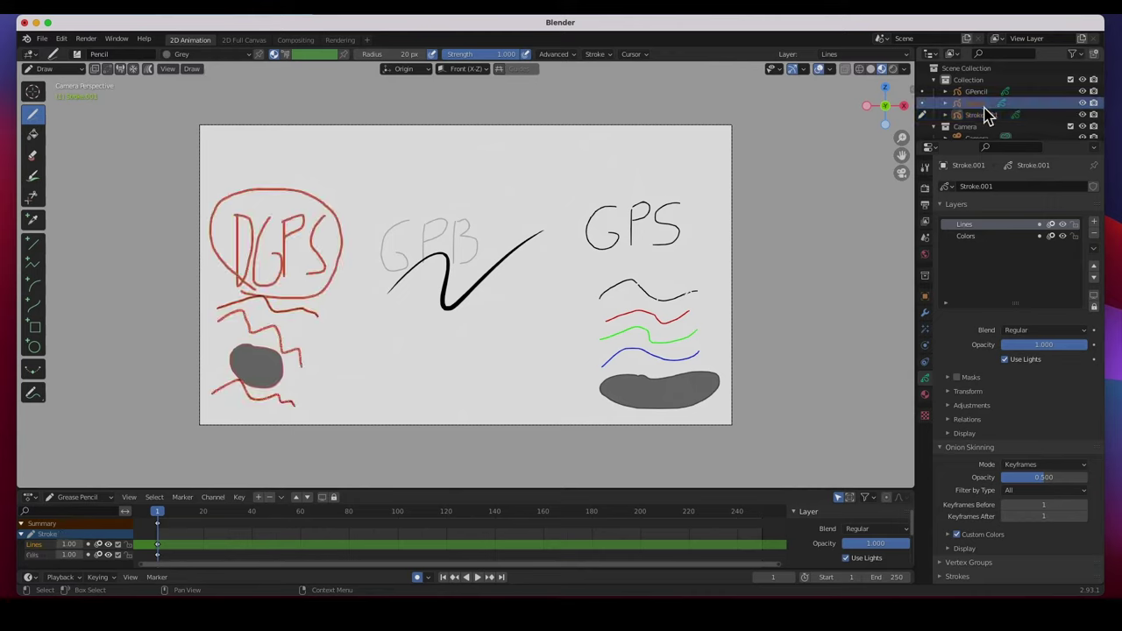
{"action": "left_click", "coordinate": [71, 69]}
{"action": "left_click", "coordinate": [72, 92]}
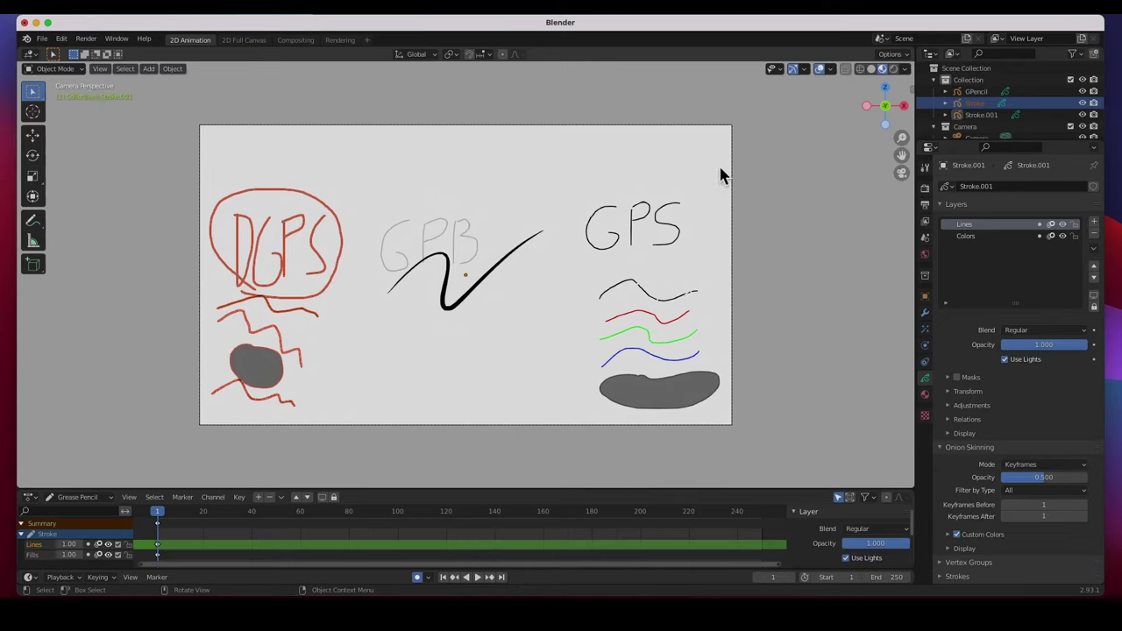
{"action": "left_click", "coordinate": [973, 103]}
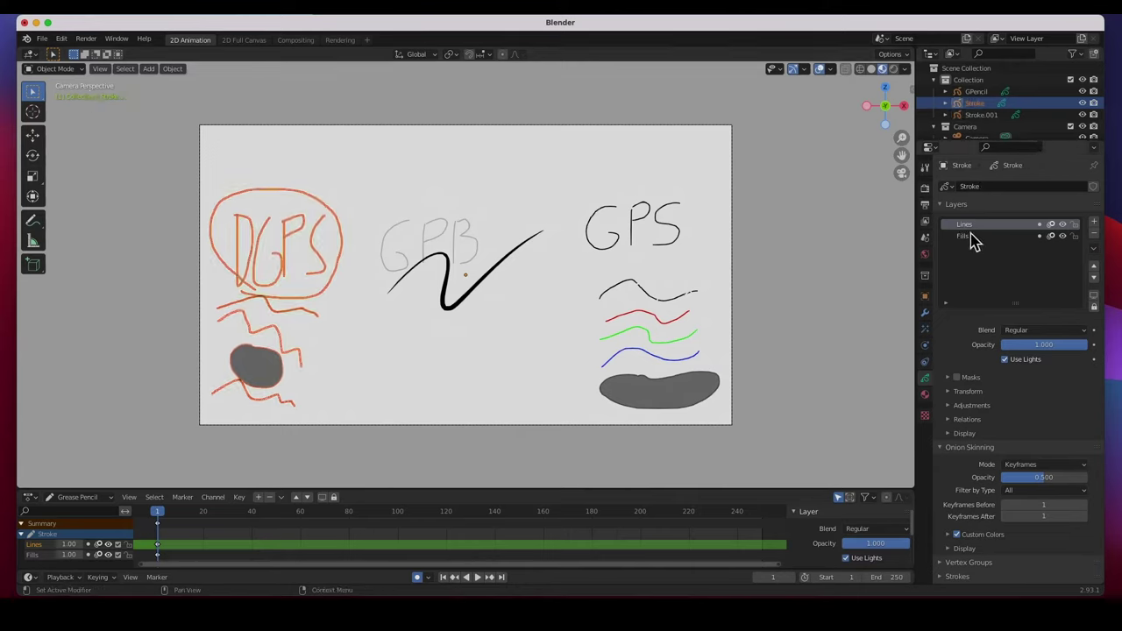
{"action": "left_click", "coordinate": [987, 117]}
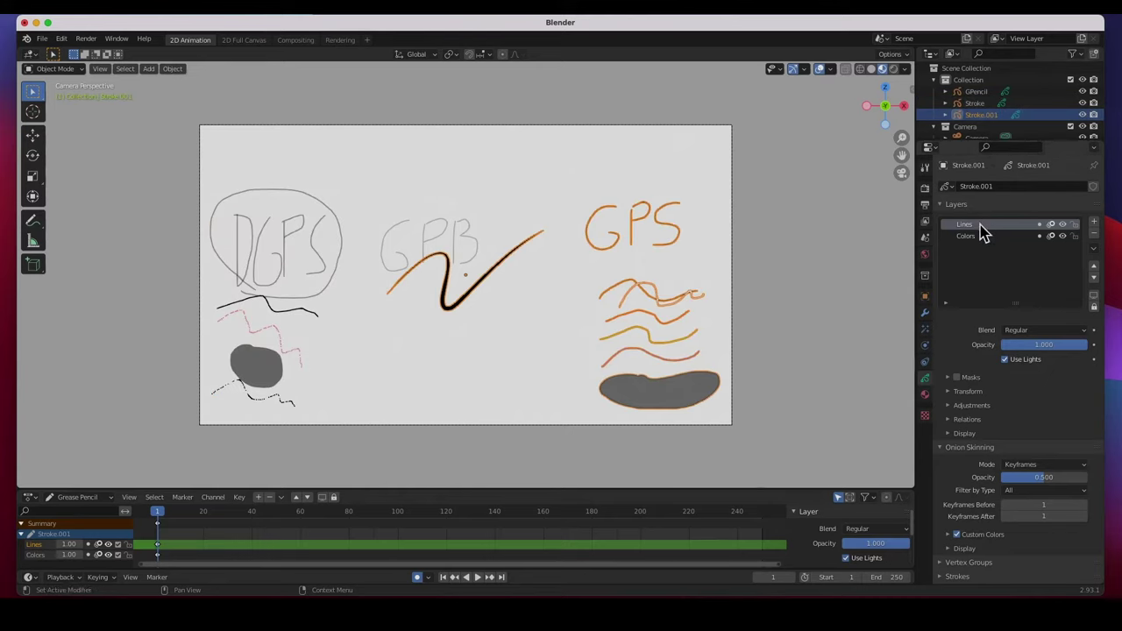
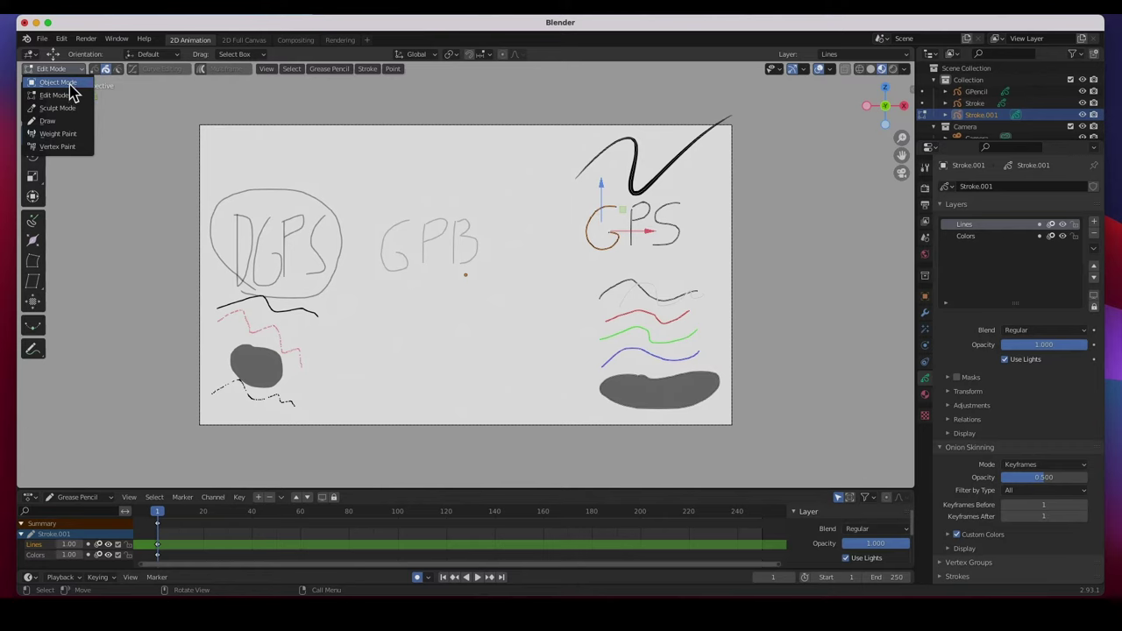
Add a Grease Pencil Monkey object and move it down below the "GPB" lettering
{"action": "left_click", "coordinate": [150, 69]}
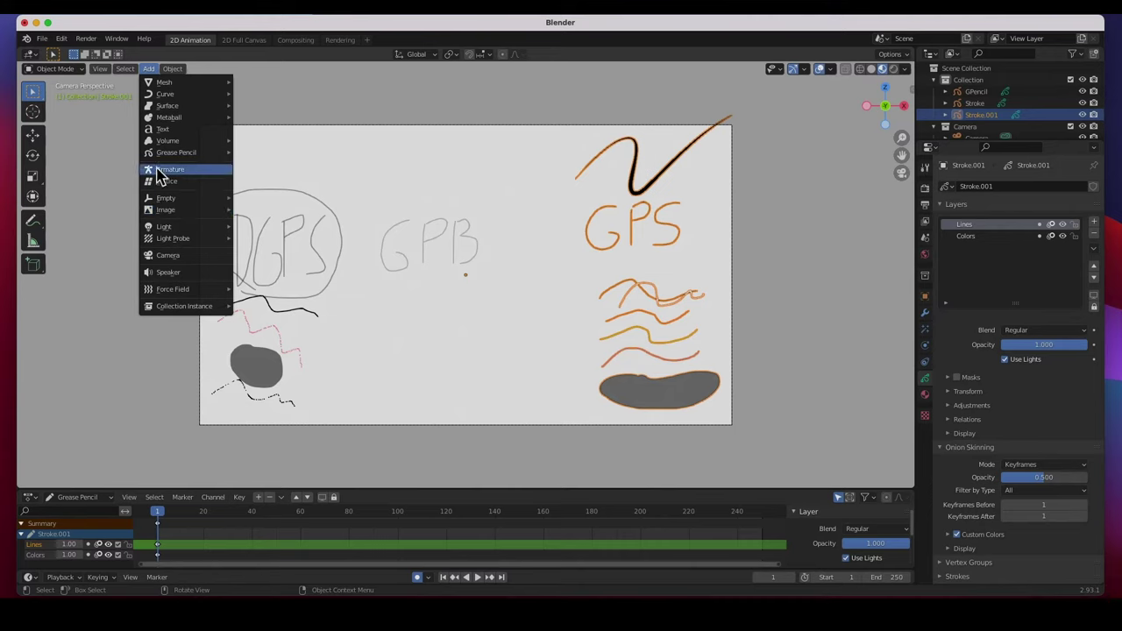
{"action": "mouse_move", "coordinate": [188, 152]}
{"action": "left_click", "coordinate": [256, 178]}
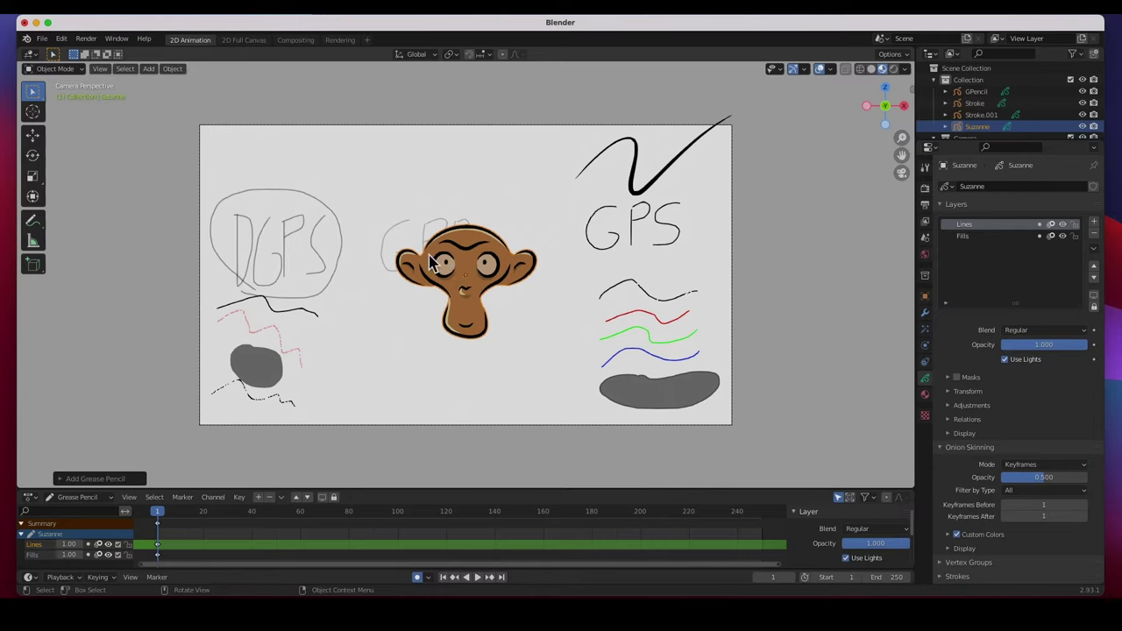
{"action": "left_click", "coordinate": [32, 134]}
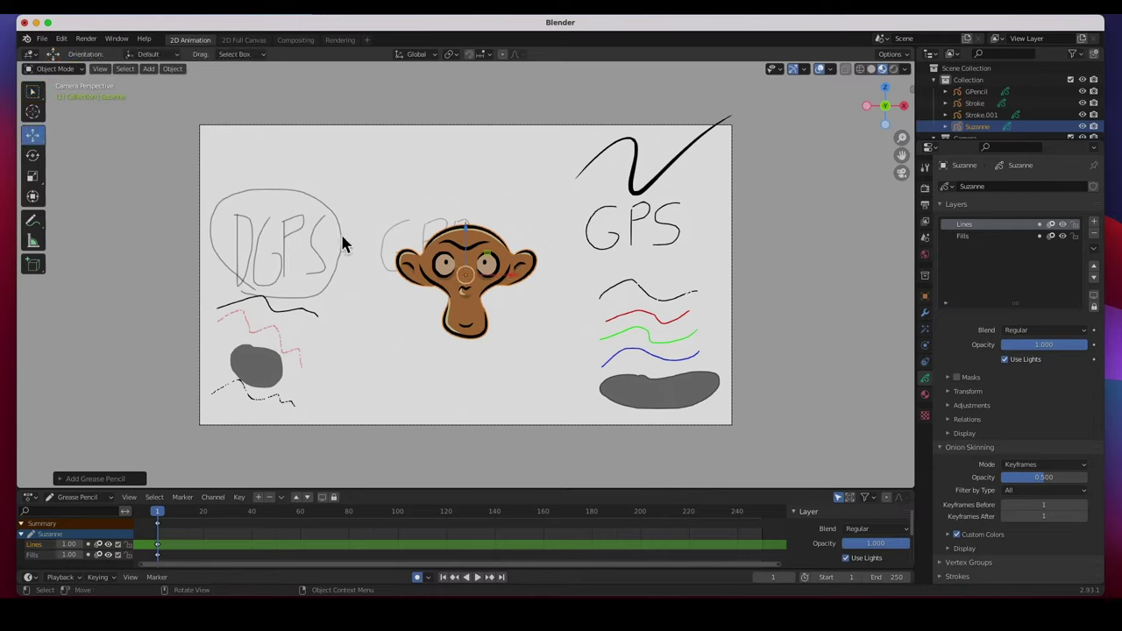
{"action": "left_click_drag", "start_coordinate": [469, 285], "coordinate": [470, 329]}
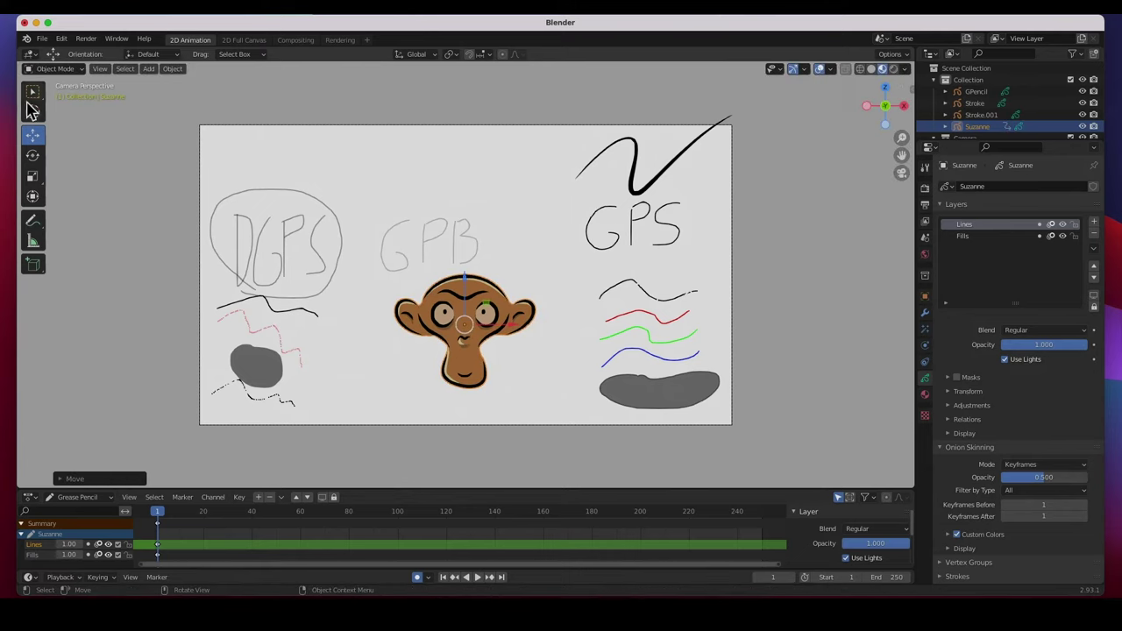
Switch the monkey object to Draw mode and write "GPM" beneath it
{"action": "left_click", "coordinate": [53, 69]}
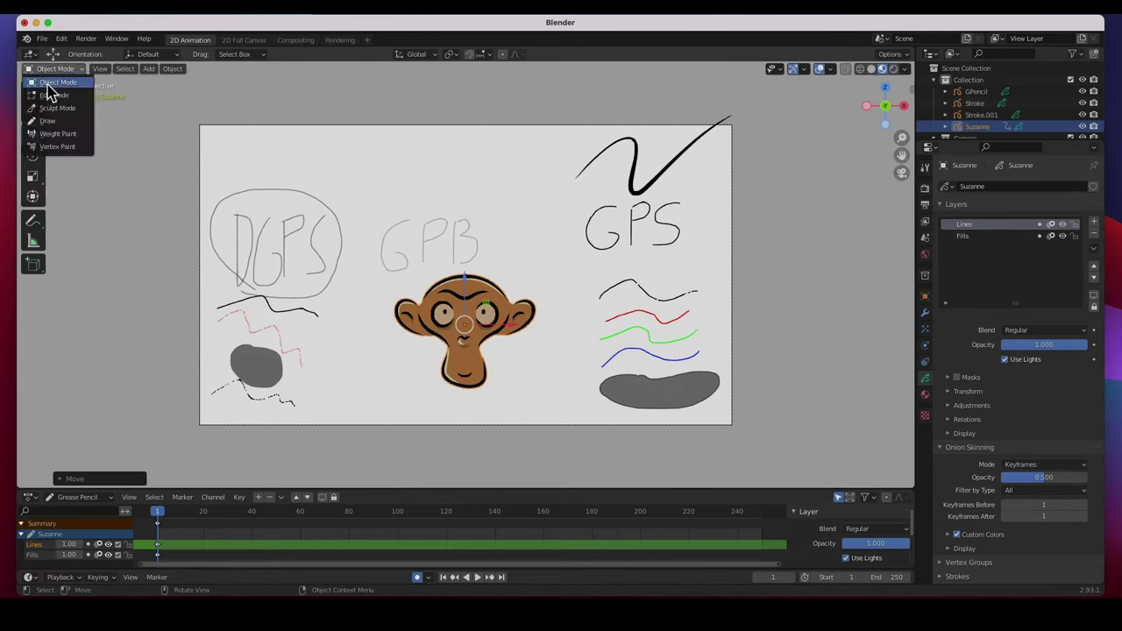
{"action": "left_click", "coordinate": [50, 130]}
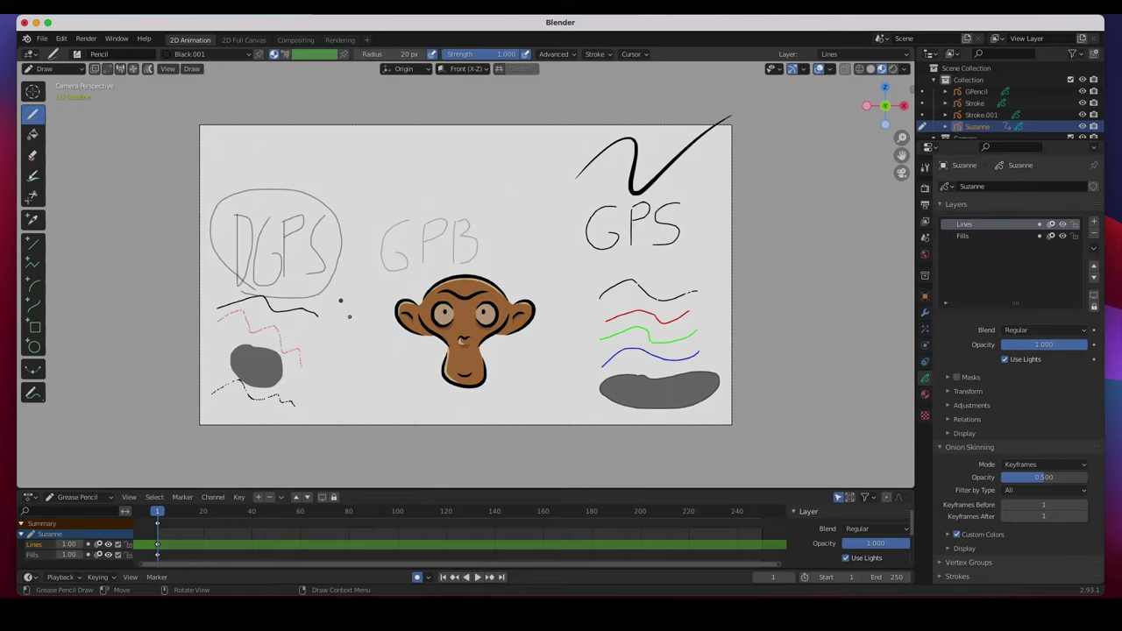
{"action": "mouse_move", "coordinate": [432, 396]}
{"action": "left_mouse_down"}
{"action": "mouse_move", "coordinate": [435, 427]}
{"action": "mouse_move", "coordinate": [432, 415]}
{"action": "mouse_move", "coordinate": [454, 407]}
{"action": "mouse_move", "coordinate": [457, 421]}
{"action": "mouse_move", "coordinate": [451, 394]}
{"action": "mouse_move", "coordinate": [473, 405]}
{"action": "mouse_move", "coordinate": [474, 392]}
{"action": "mouse_move", "coordinate": [501, 408]}
{"action": "left_mouse_up"}
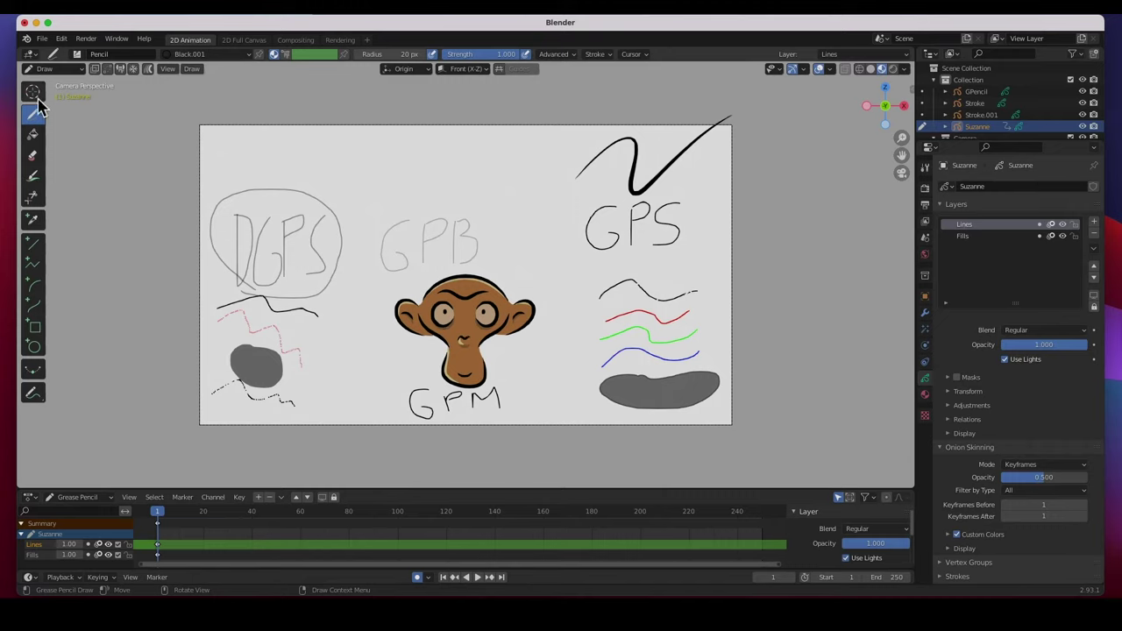
Inspect the monkey object's available modes, materials and layers
{"action": "left_click", "coordinate": [48, 68]}
{"action": "left_click", "coordinate": [48, 68]}
{"action": "left_click", "coordinate": [926, 395]}
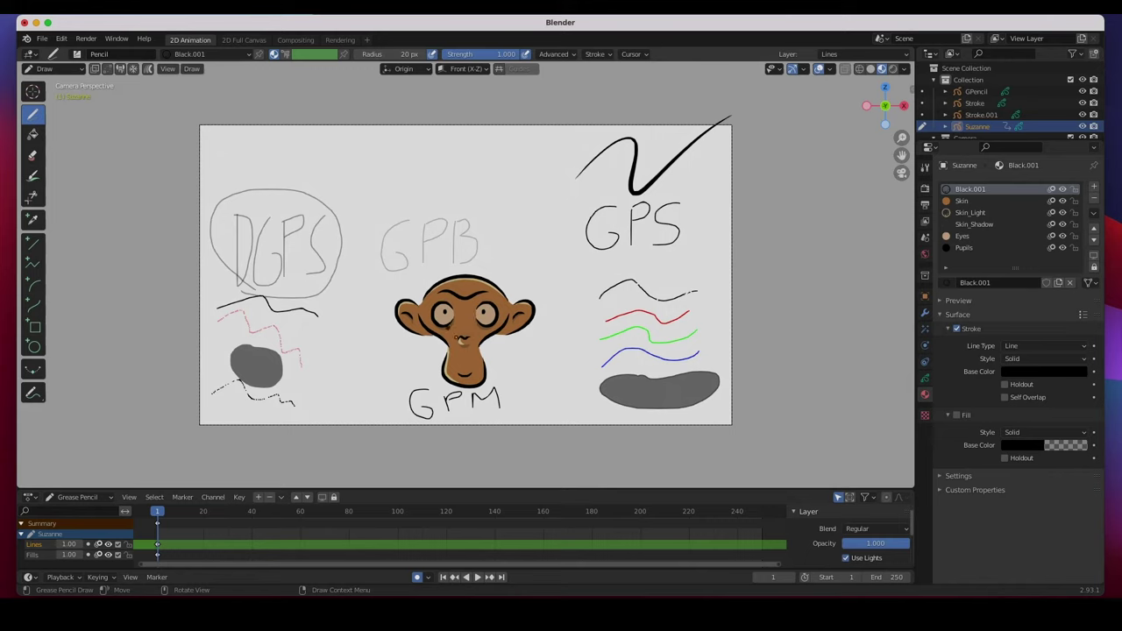
{"action": "left_click", "coordinate": [925, 378]}
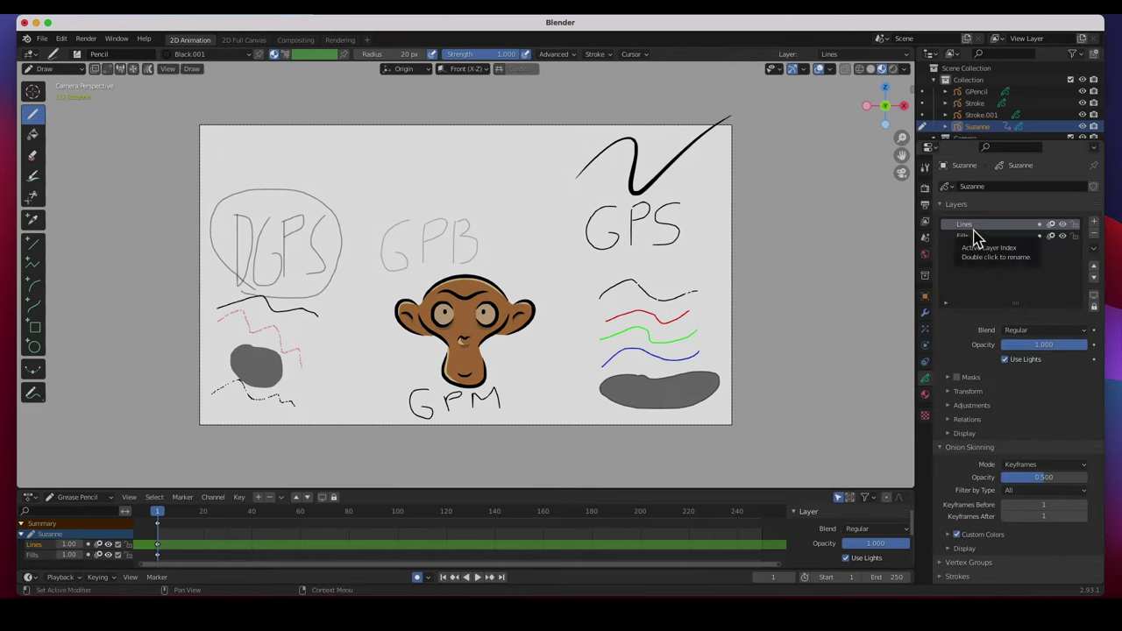
Toggle the visibility of the monkey's Lines layer off and on to examine what it contains
{"action": "left_click", "coordinate": [1063, 226]}
{"action": "left_click", "coordinate": [1063, 225]}
{"action": "left_click", "coordinate": [1064, 225]}
{"action": "left_click", "coordinate": [1064, 225]}
{"action": "left_click", "coordinate": [1063, 225]}
{"action": "left_click", "coordinate": [1064, 225]}
{"action": "left_click", "coordinate": [1064, 225]}
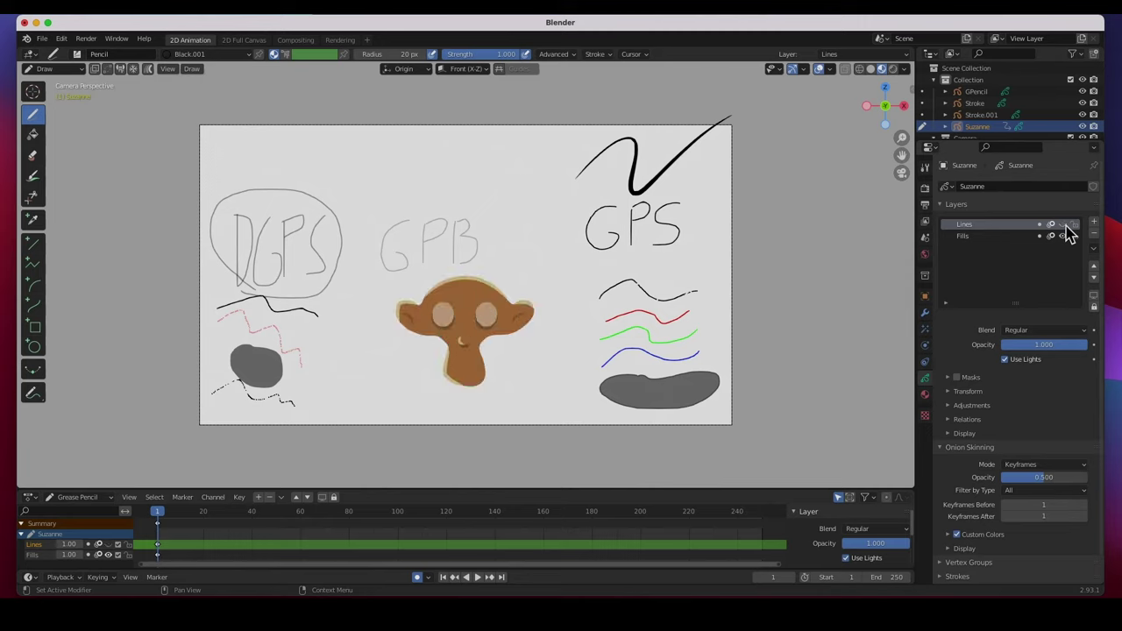
{"action": "left_click", "coordinate": [1064, 226]}
{"action": "left_click", "coordinate": [1063, 225]}
{"action": "left_click", "coordinate": [1064, 228]}
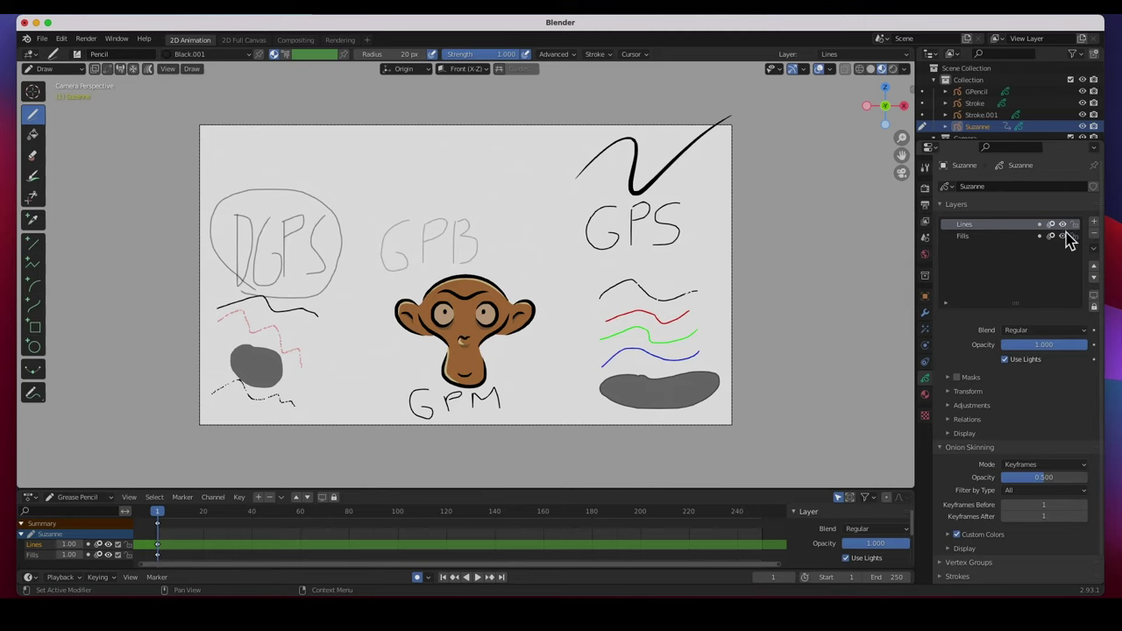
Toggle the visibility of the monkey's Fills layer off and on to examine what it contains
{"action": "left_click", "coordinate": [1063, 236]}
{"action": "left_click", "coordinate": [1064, 236]}
{"action": "left_click", "coordinate": [1063, 236]}
{"action": "left_click", "coordinate": [1064, 236]}
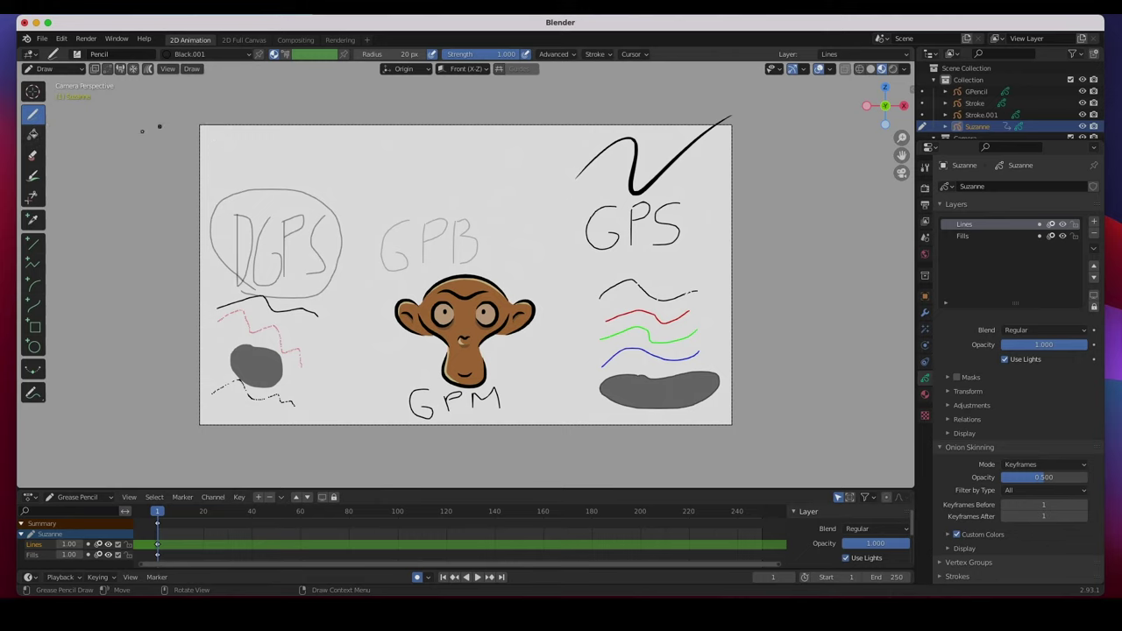
Return to Object Mode and compare the materials of the default Stroke object with those of the monkey object
{"action": "left_click", "coordinate": [42, 71]}
{"action": "left_click", "coordinate": [49, 82]}
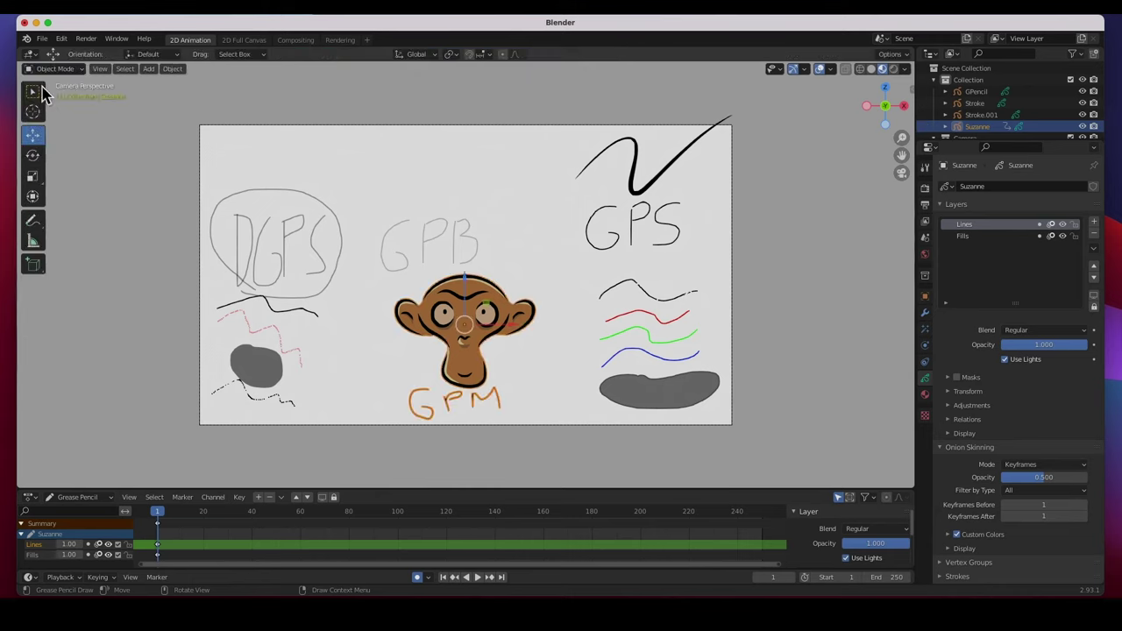
{"action": "left_click", "coordinate": [257, 302]}
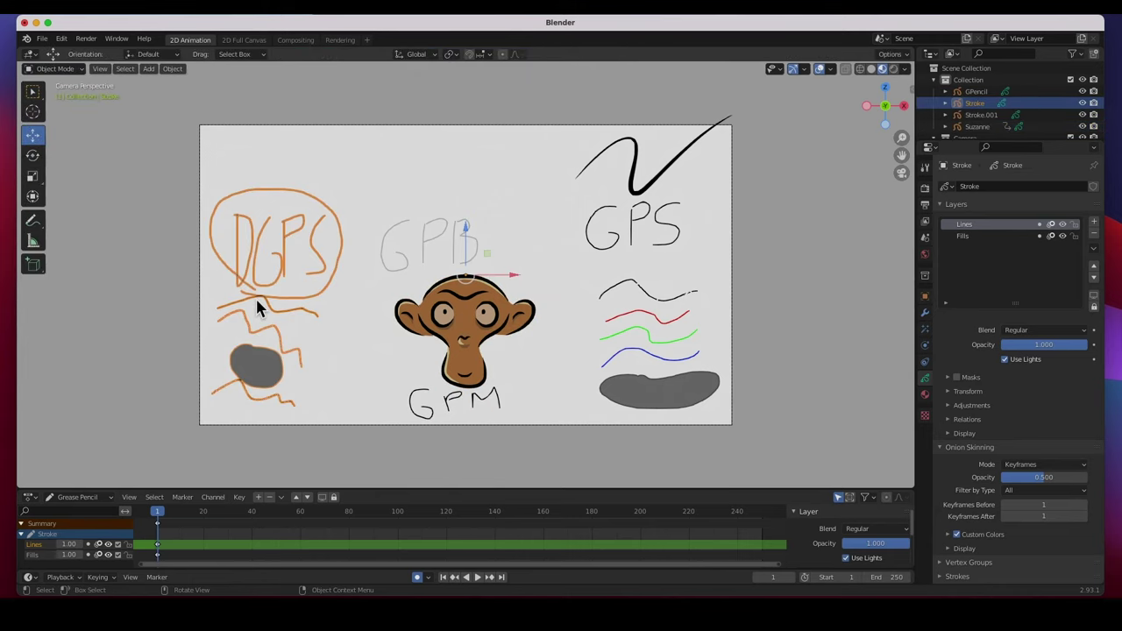
{"action": "left_click", "coordinate": [175, 285]}
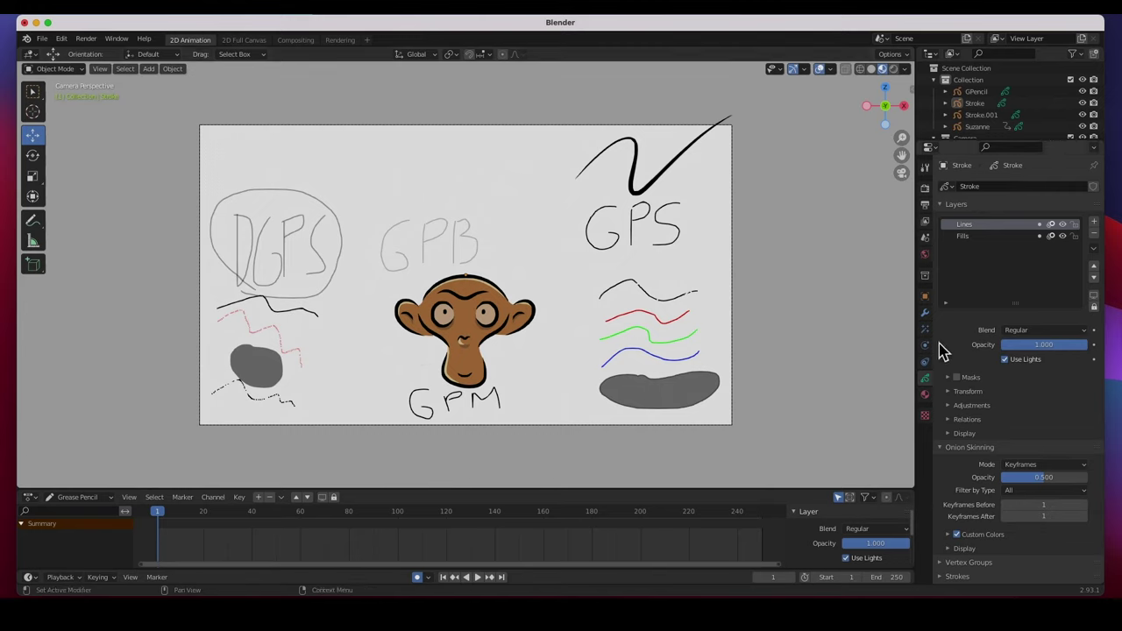
{"action": "left_click", "coordinate": [926, 394]}
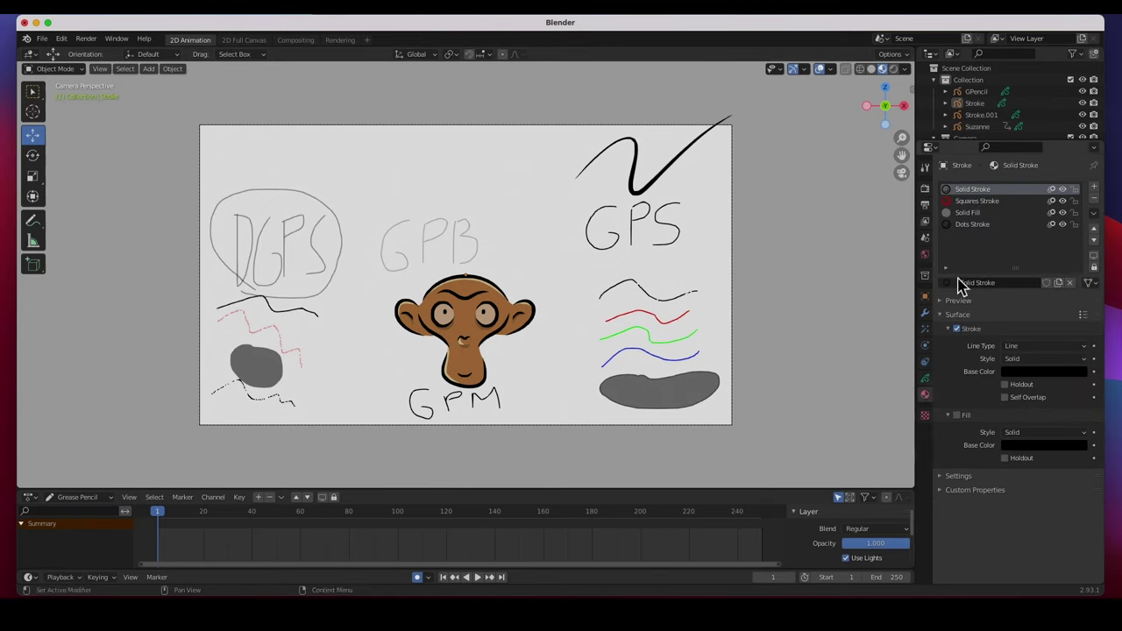
{"action": "left_click", "coordinate": [447, 311]}
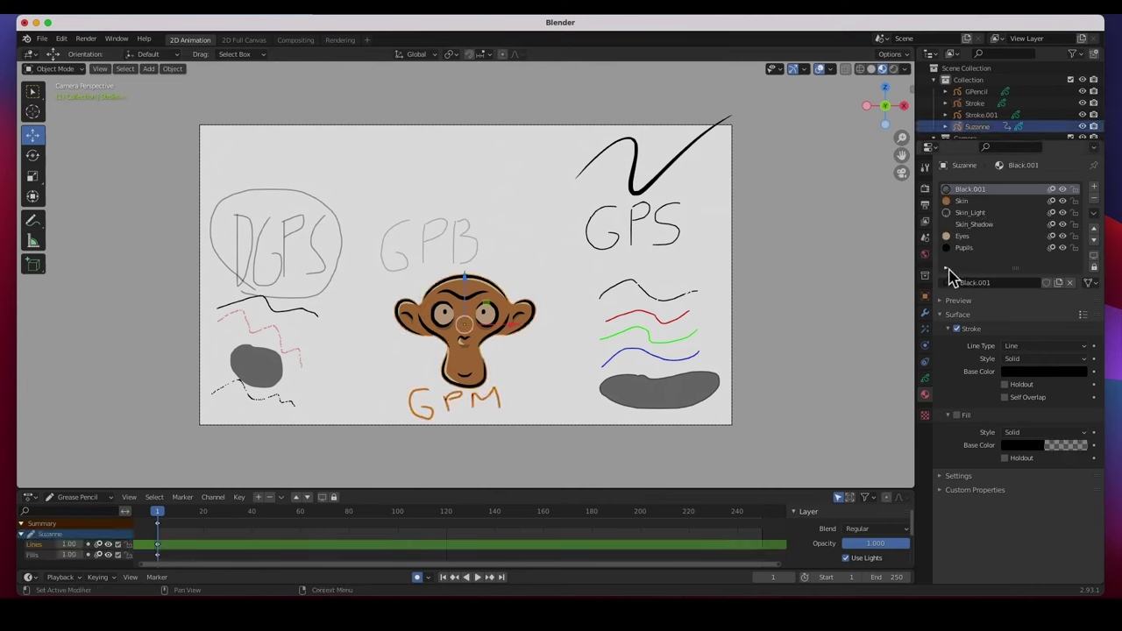
{"action": "left_click", "coordinate": [562, 290]}
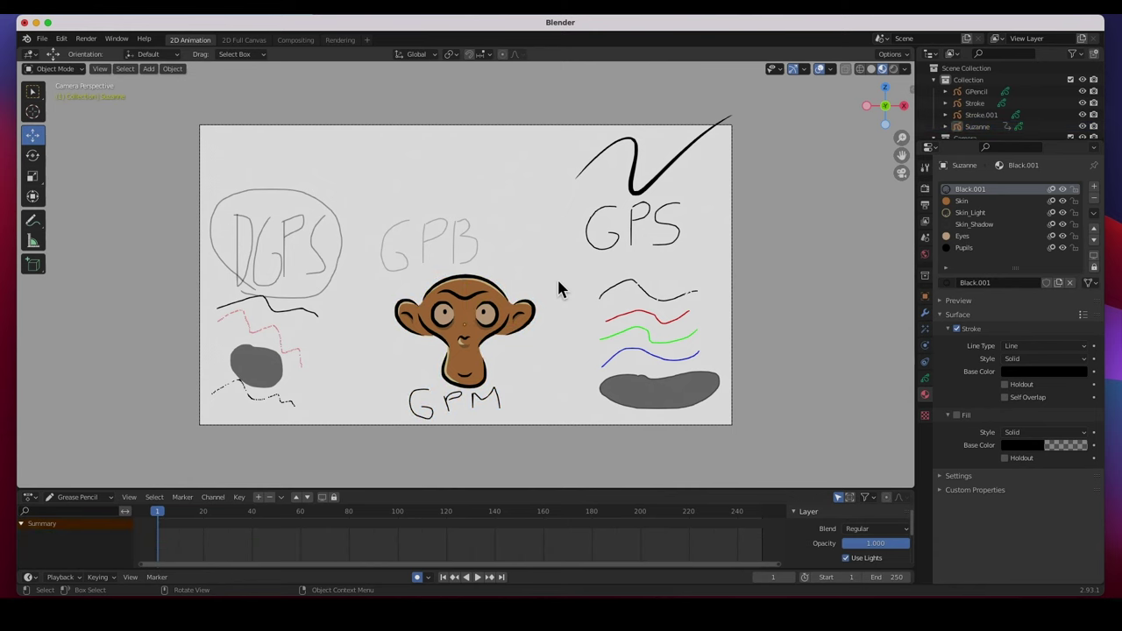